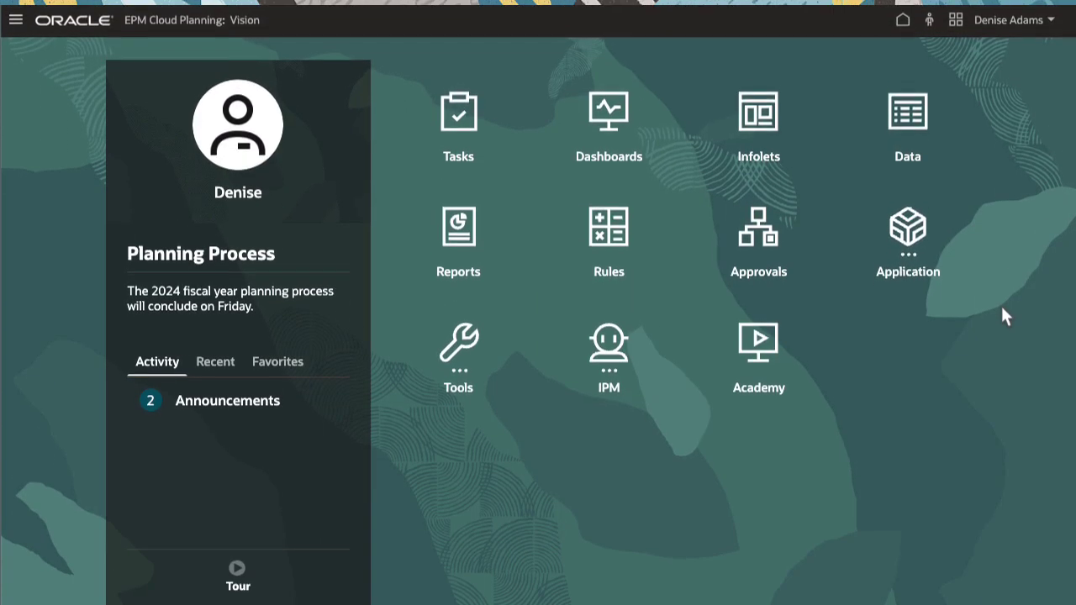
- From the Vision application overview, open Export Data from the Actions menu
{"action": "left_click", "coordinate": [898, 223]}
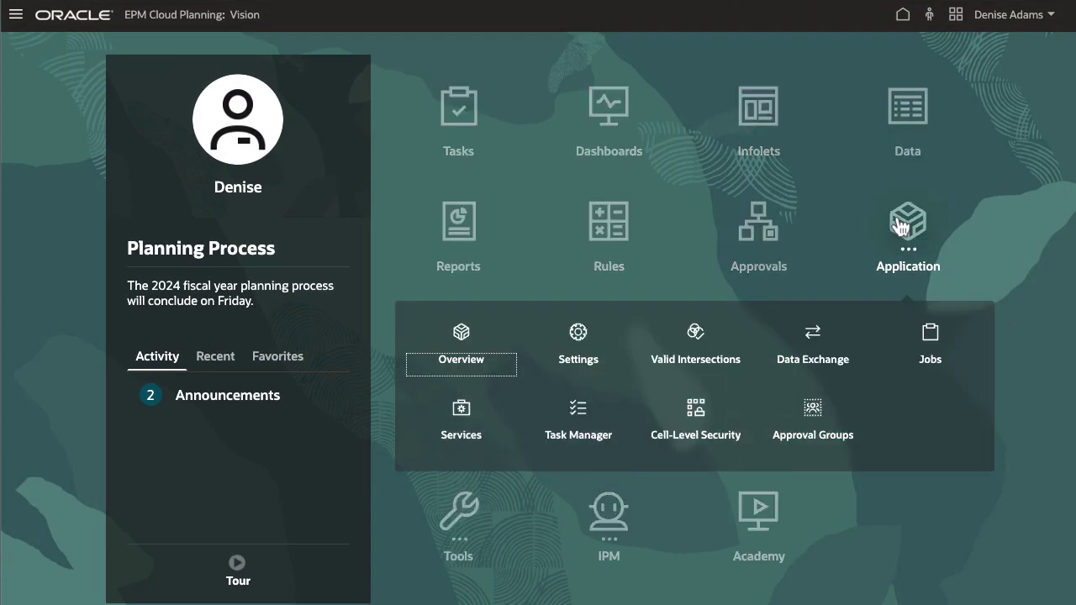
{"action": "left_click", "coordinate": [463, 341]}
{"action": "left_click", "coordinate": [1061, 96]}
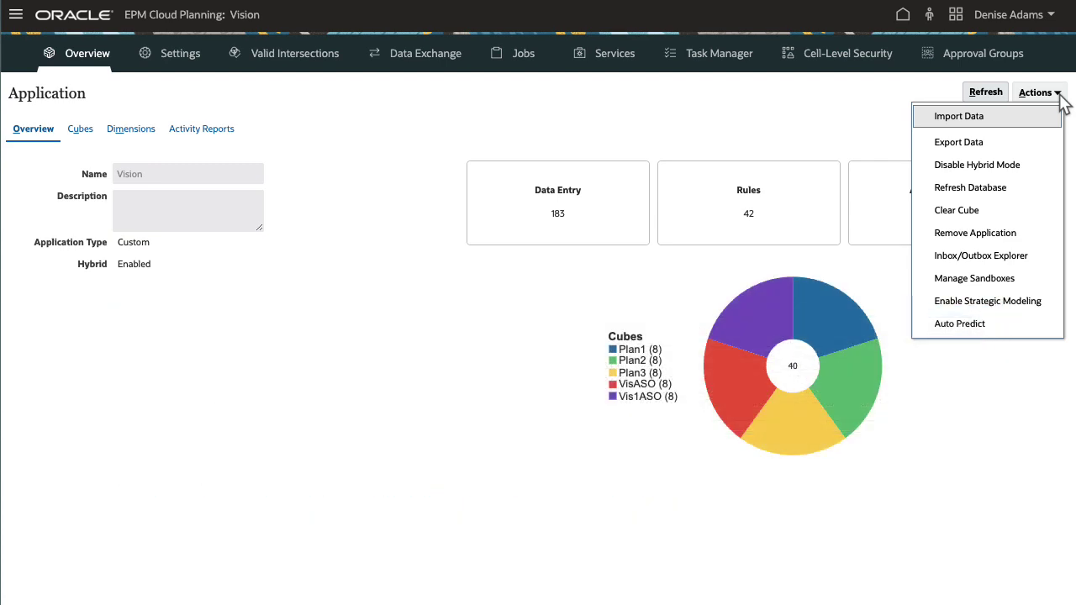
{"action": "left_click", "coordinate": [1022, 143]}
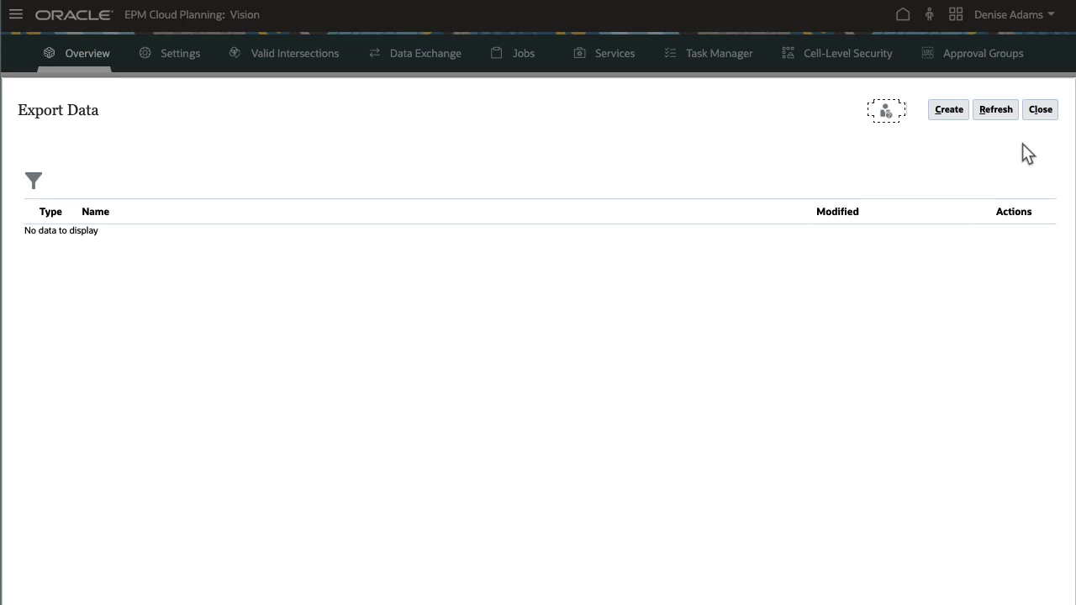
- Create a new Plan1 comma-delimited export with Smart Lists set to Export Names
{"action": "left_click", "coordinate": [949, 111]}
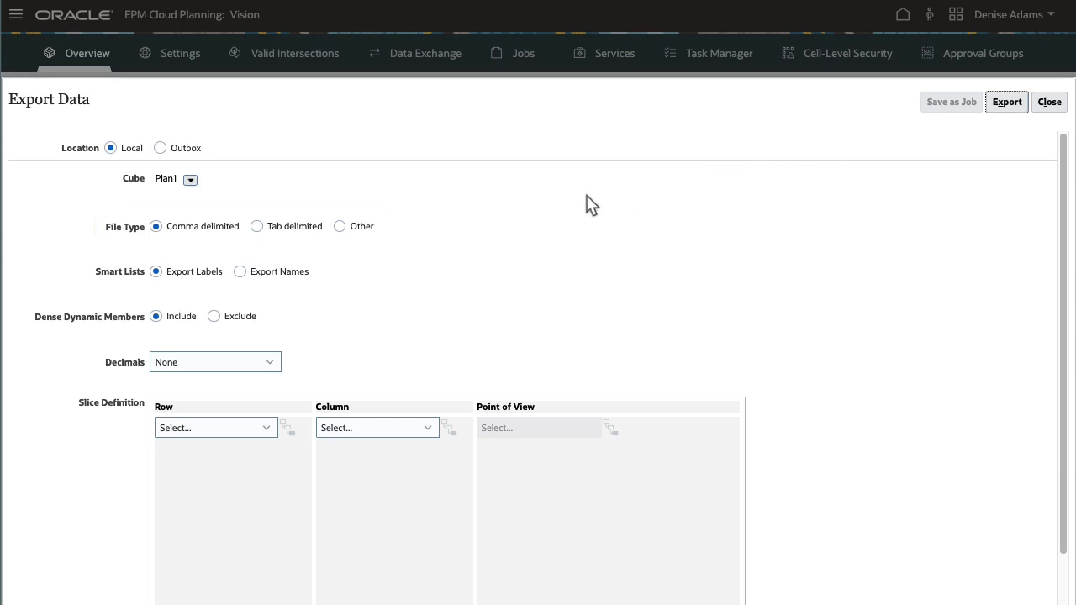
{"action": "left_click", "coordinate": [243, 278]}
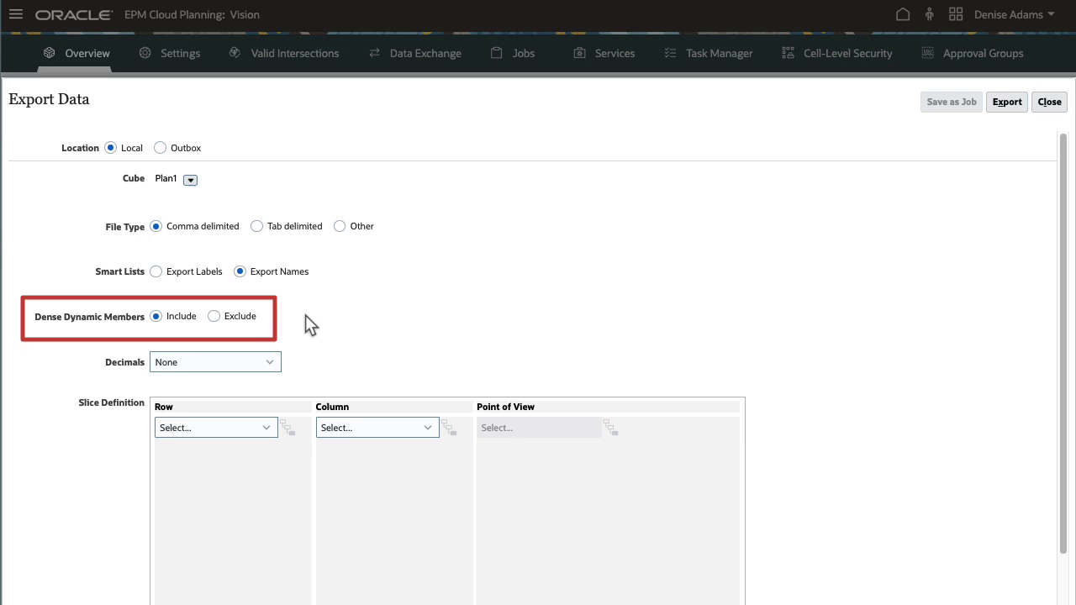
{"action": "left_click", "coordinate": [191, 182]}
{"action": "left_click", "coordinate": [208, 262]}
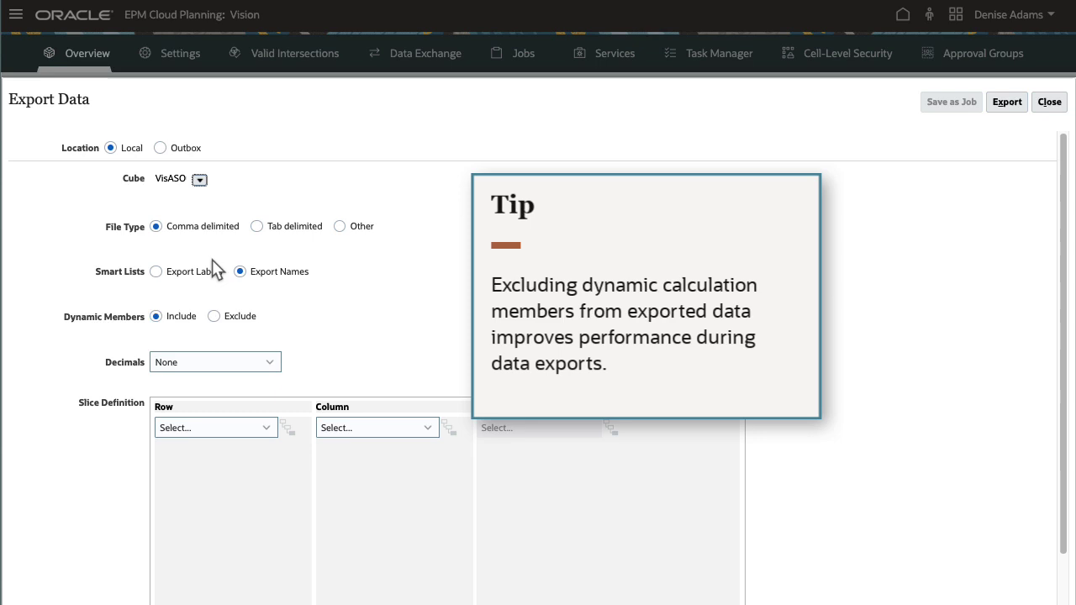
{"action": "left_click", "coordinate": [201, 184]}
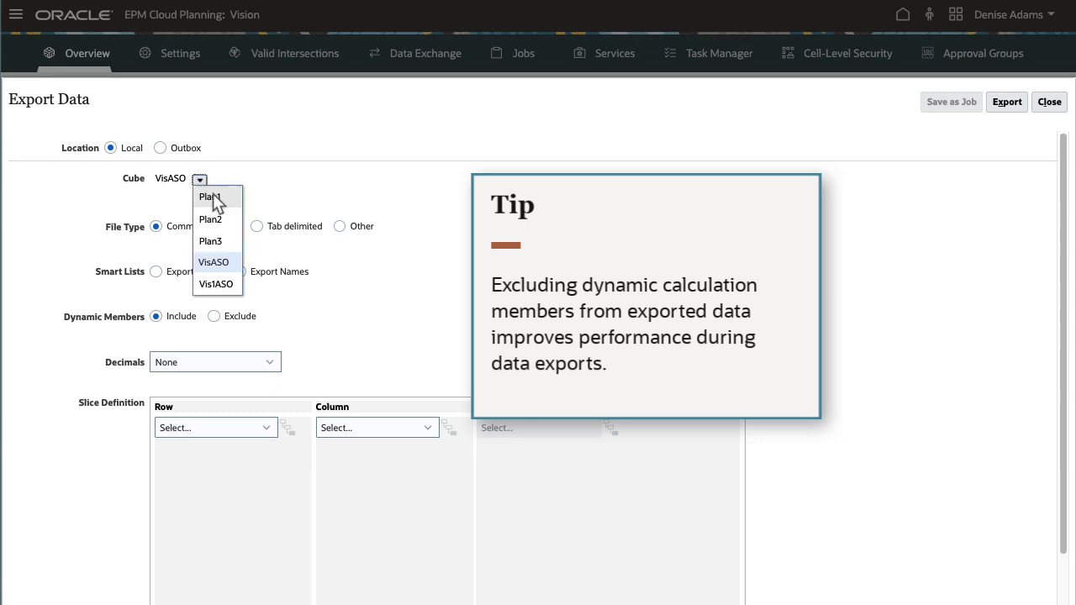
{"action": "left_click", "coordinate": [210, 196]}
{"action": "left_click", "coordinate": [272, 363]}
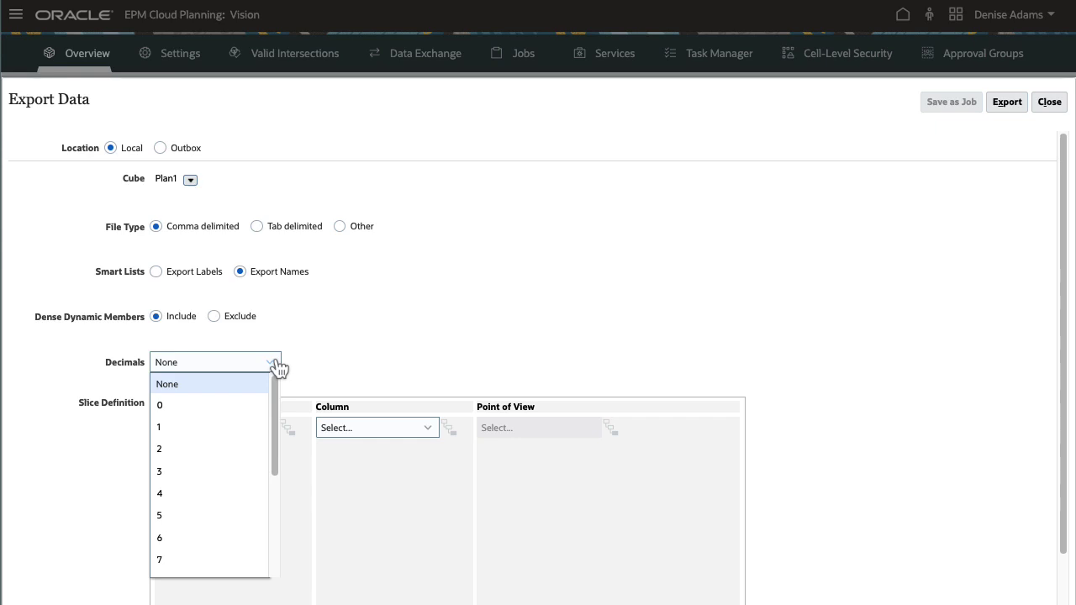
{"action": "left_click", "coordinate": [254, 387]}
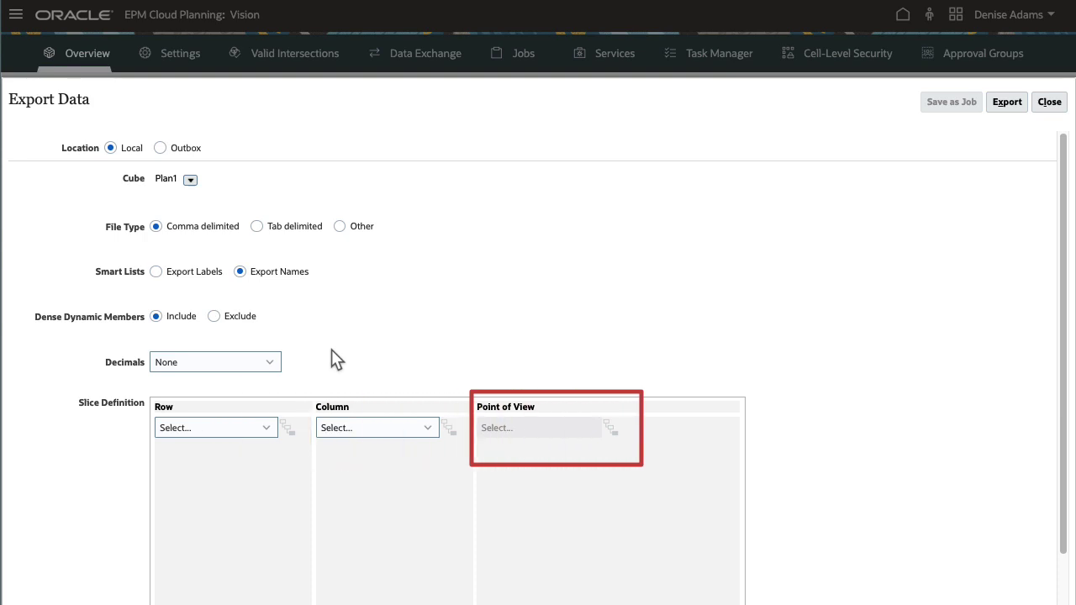
- Put Account on the rows with all descendants of Total Office Expenses
{"action": "left_click", "coordinate": [271, 430]}
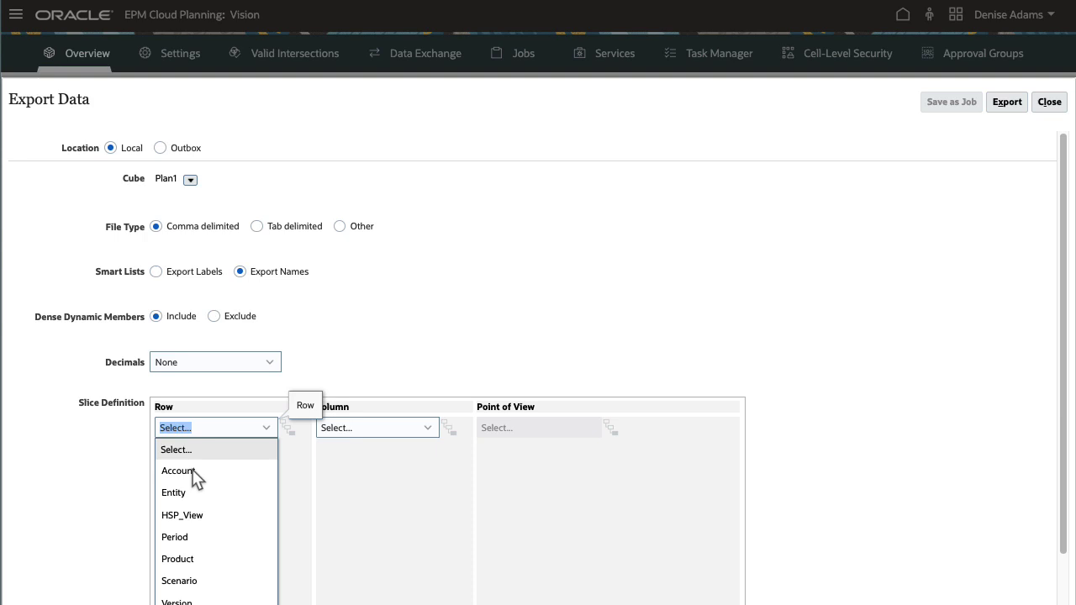
{"action": "left_click", "coordinate": [195, 471]}
{"action": "left_click", "coordinate": [287, 430]}
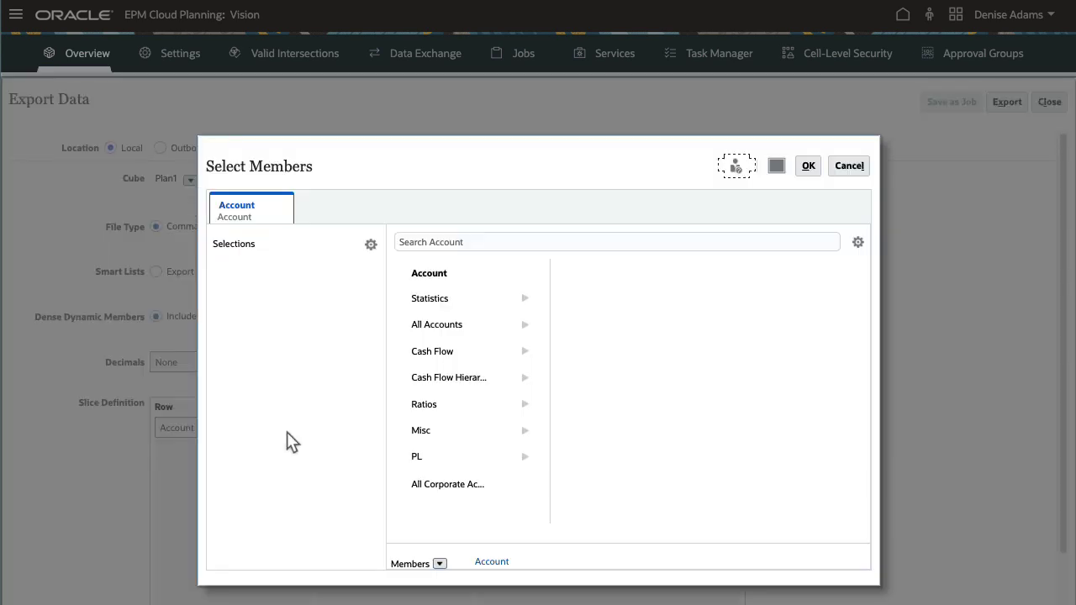
{"action": "left_click", "coordinate": [857, 243]}
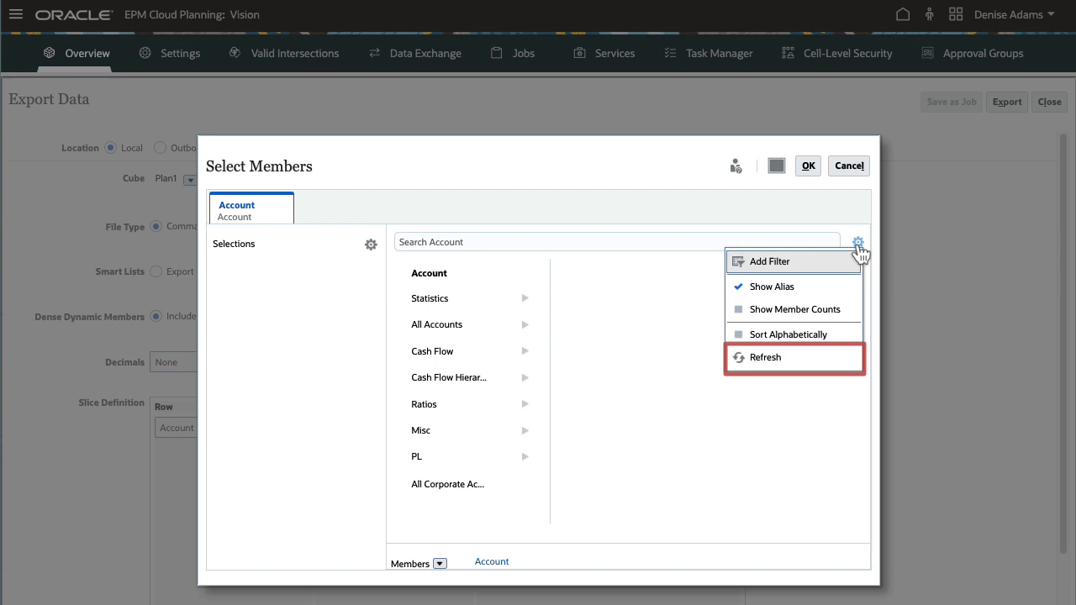
{"action": "type", "text": "Total Office Expenses"}
{"action": "key", "text": "Return"}
{"action": "left_click", "coordinate": [513, 301]}
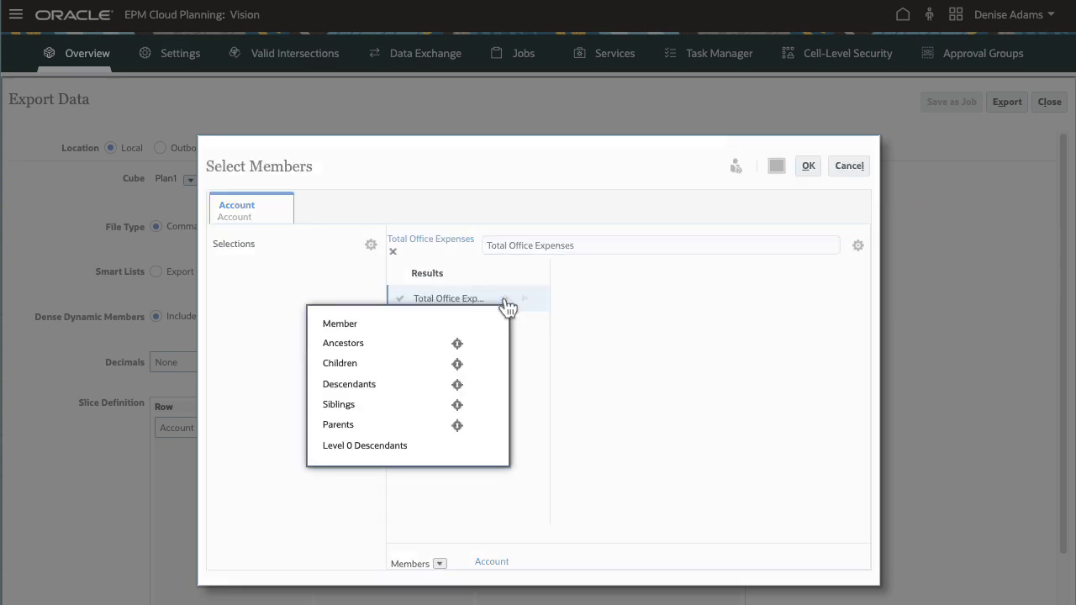
{"action": "left_click", "coordinate": [457, 384]}
- Add the descendants of Total Facility Services Expenses to the Account row members
{"action": "double_click", "coordinate": [522, 246]}
{"action": "type", "text": "Facility Serv"}
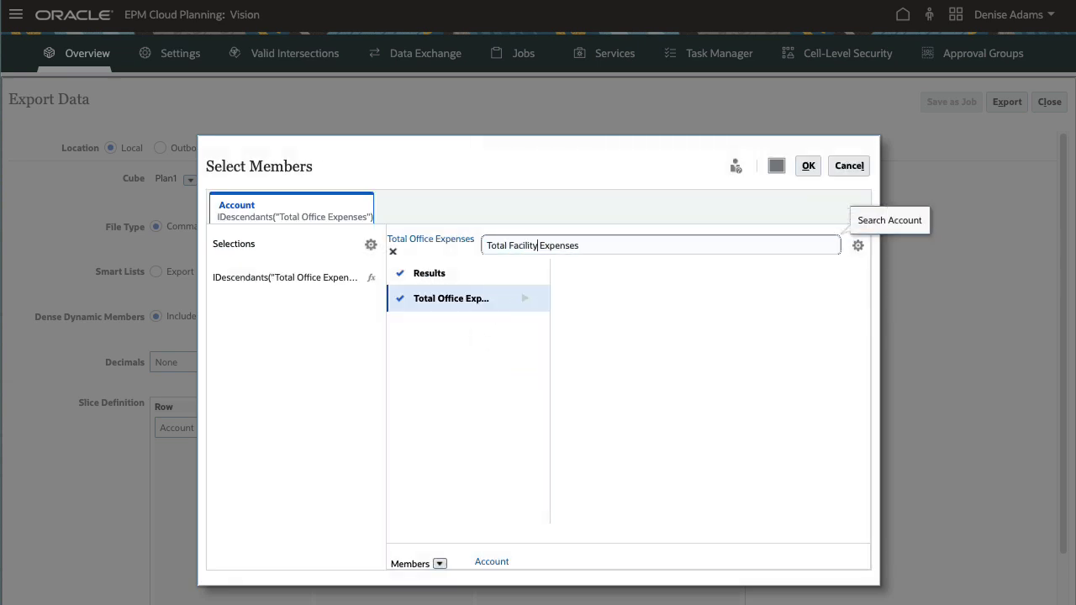
{"action": "type", "text": "ices"}
{"action": "key", "text": "Return"}
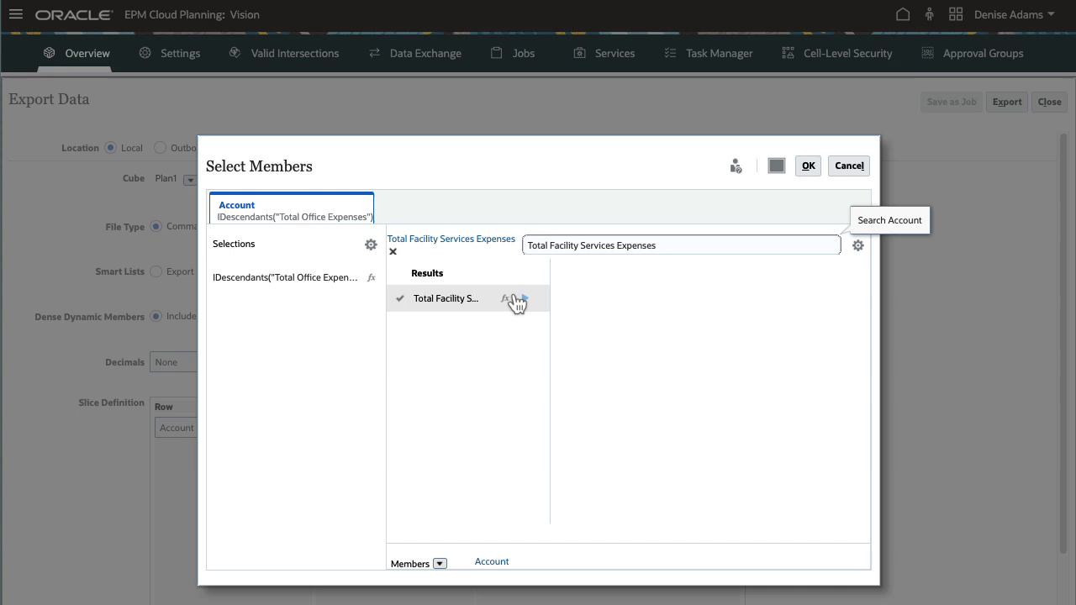
{"action": "left_click", "coordinate": [512, 301]}
{"action": "left_click", "coordinate": [456, 384]}
{"action": "left_click", "coordinate": [808, 166]}
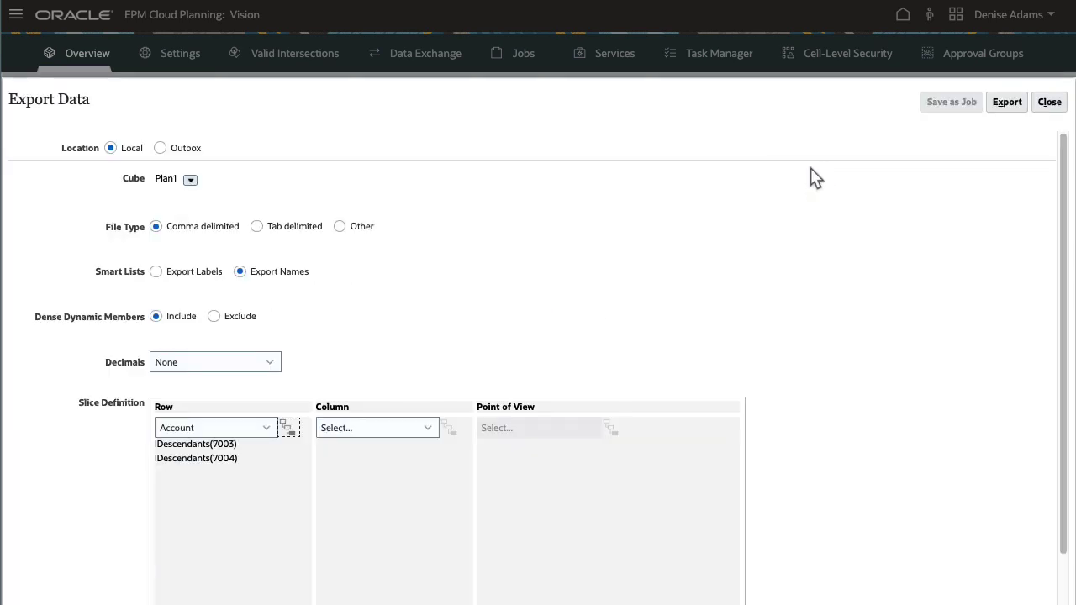
- Put Period on the columns, export locally, and save the zip to Exported Data
{"action": "left_click", "coordinate": [429, 428]}
{"action": "left_click", "coordinate": [370, 515]}
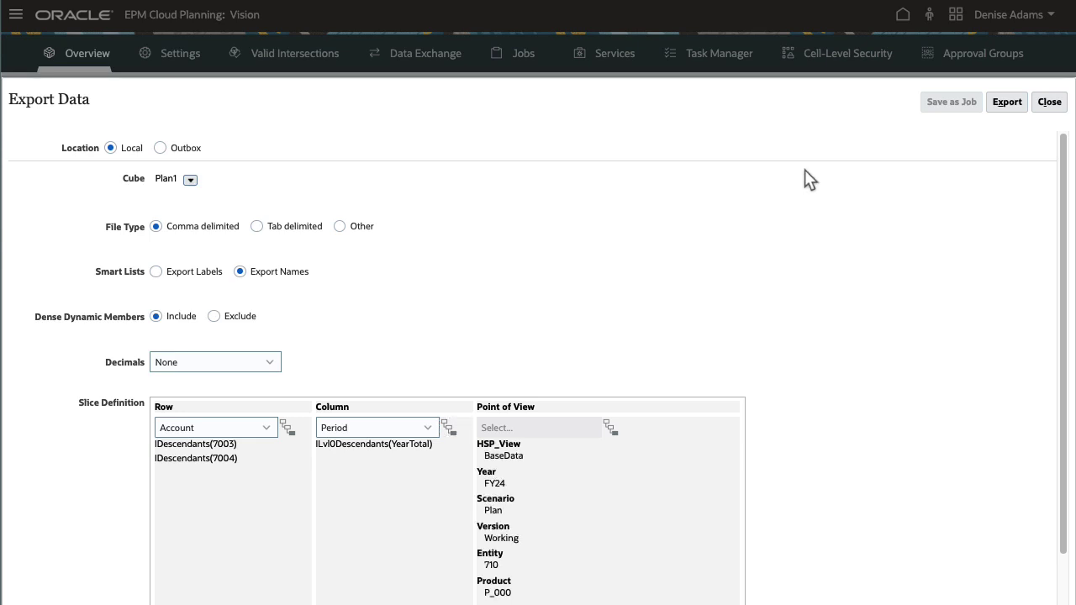
{"action": "left_click", "coordinate": [1012, 102]}
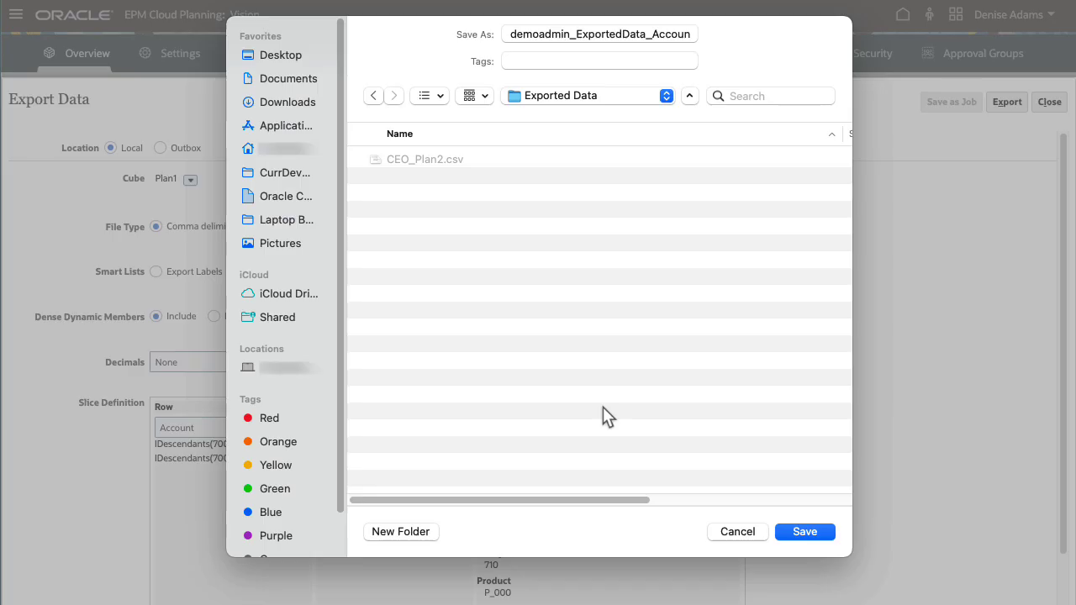
{"action": "left_click", "coordinate": [804, 532]}
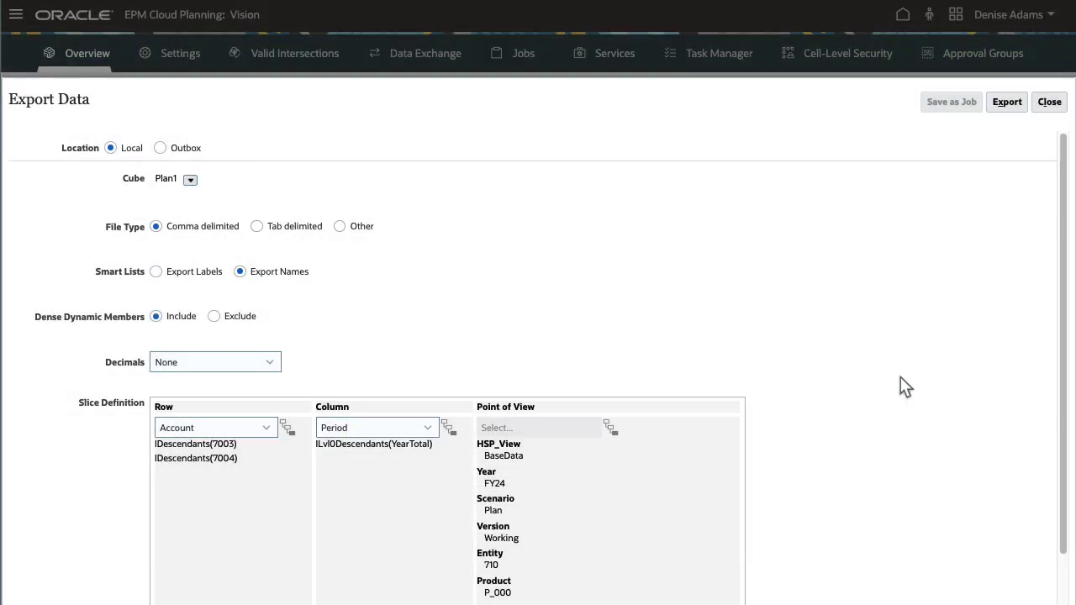
{"action": "left_click", "coordinate": [1048, 102]}
{"action": "left_click", "coordinate": [1051, 109]}
{"action": "left_click", "coordinate": [527, 59]}
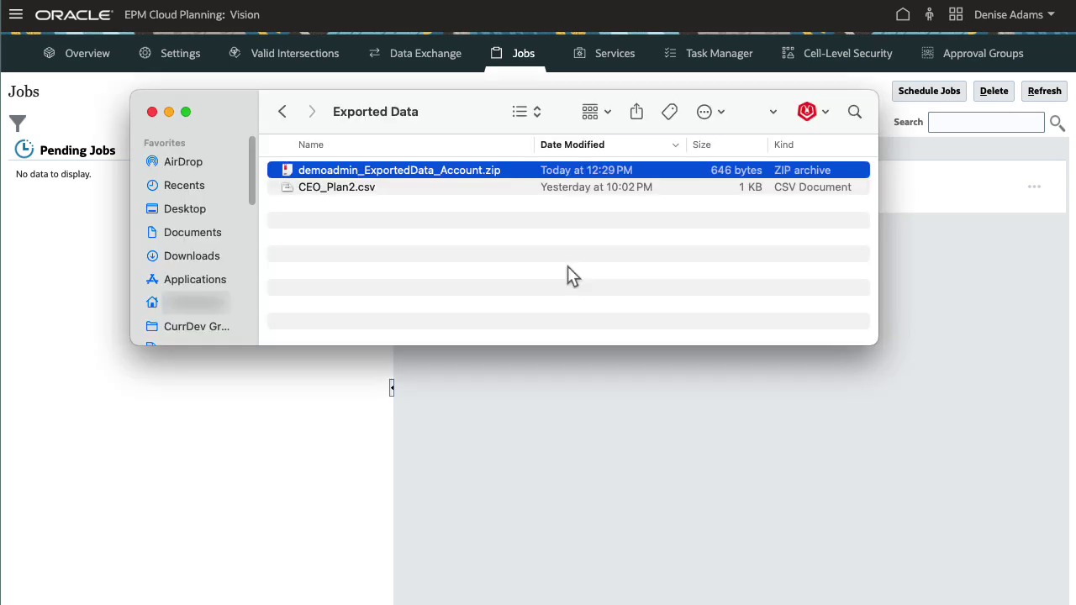
- Extract the exported zip to a CSV, open it in Microsoft Excel, then close Excel
{"action": "right_click", "coordinate": [408, 169]}
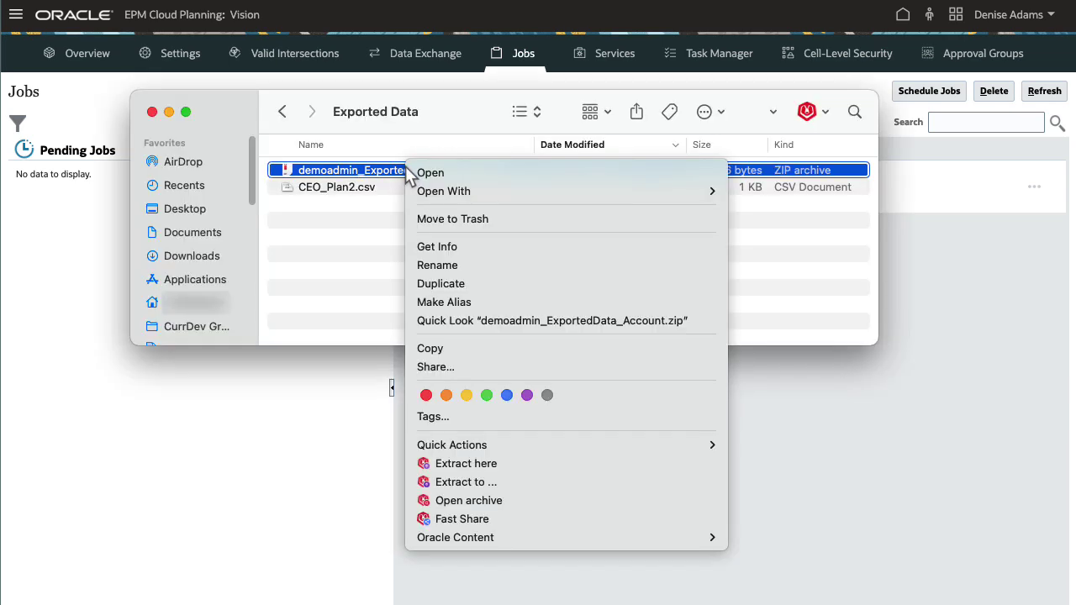
{"action": "left_click", "coordinate": [593, 463]}
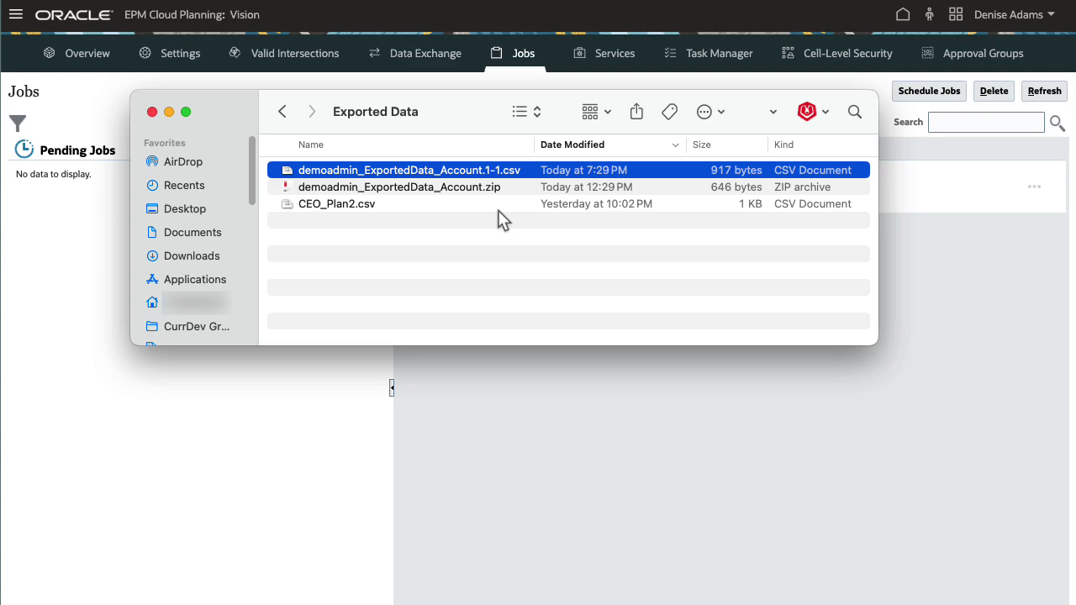
{"action": "right_click", "coordinate": [468, 170]}
{"action": "mouse_move", "coordinate": [692, 192]}
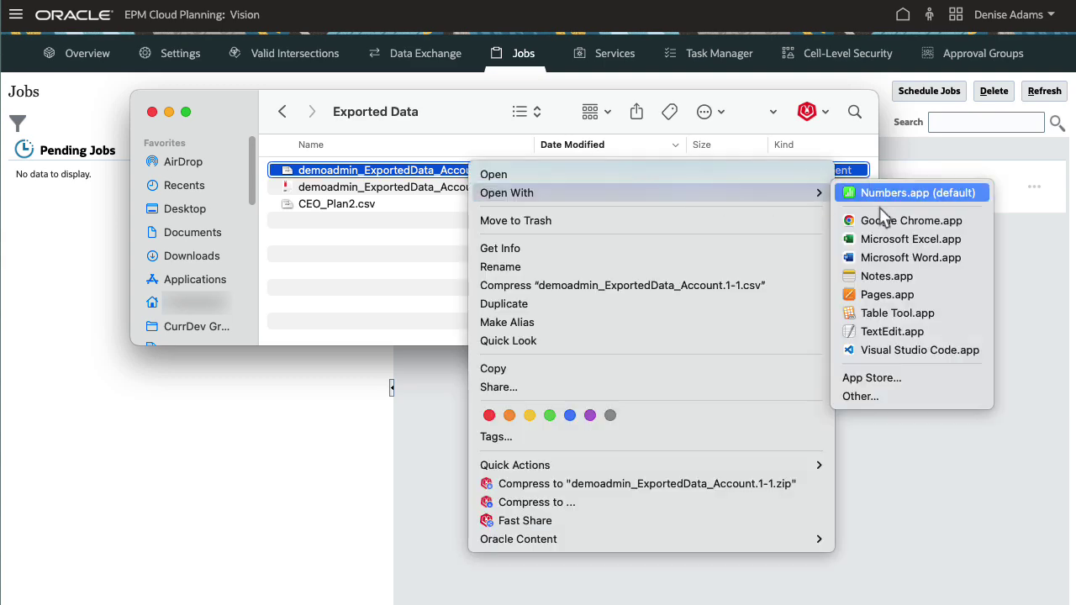
{"action": "left_click", "coordinate": [892, 239]}
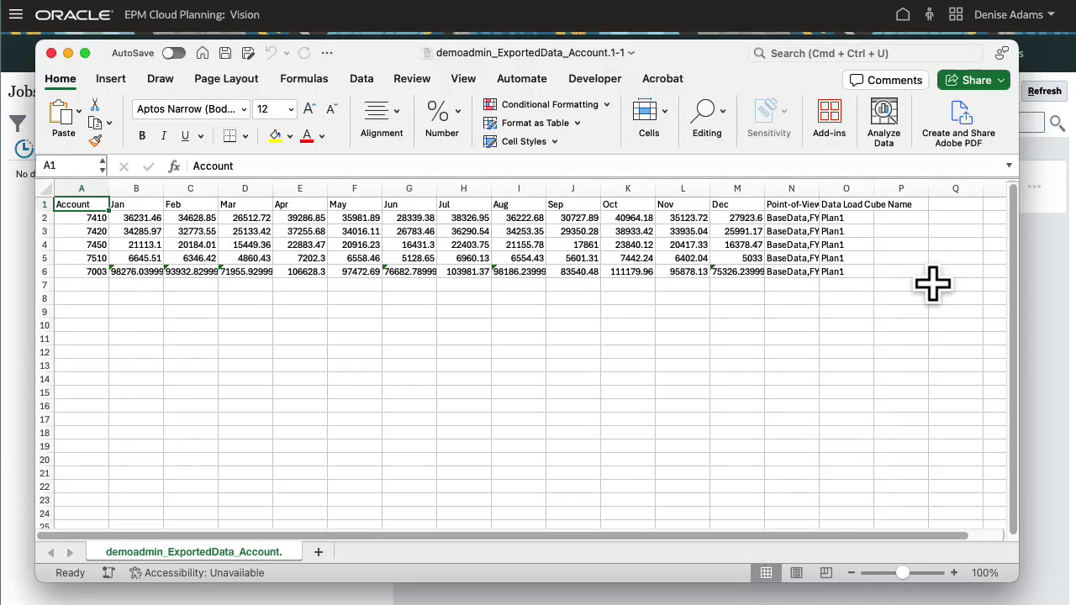
{"action": "left_click", "coordinate": [51, 53]}
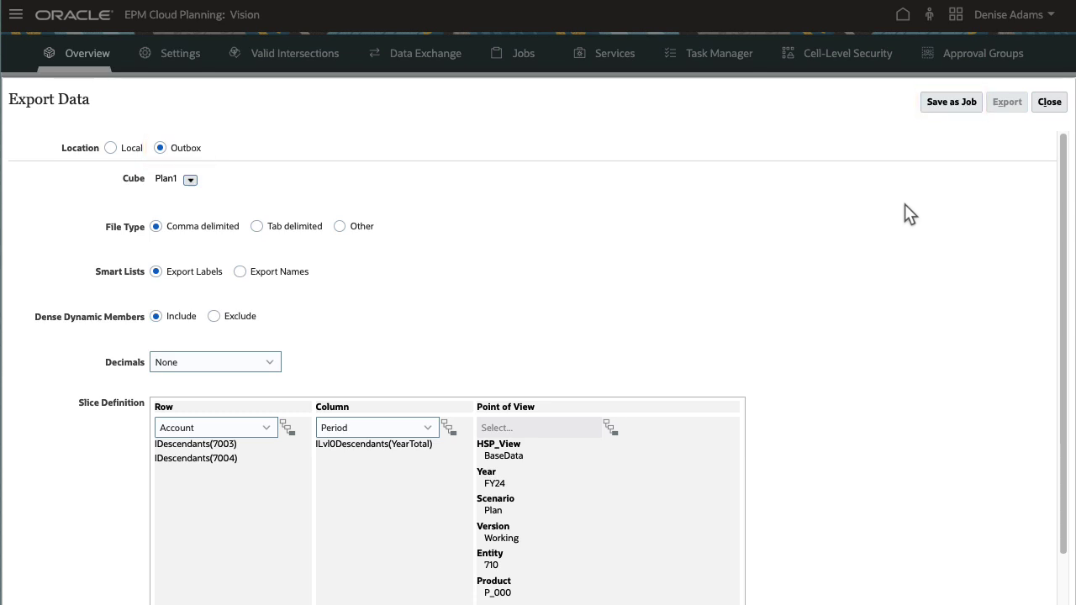
- Save the export settings as a job named 'CEO Overhead 2024'
{"action": "left_click", "coordinate": [952, 103]}
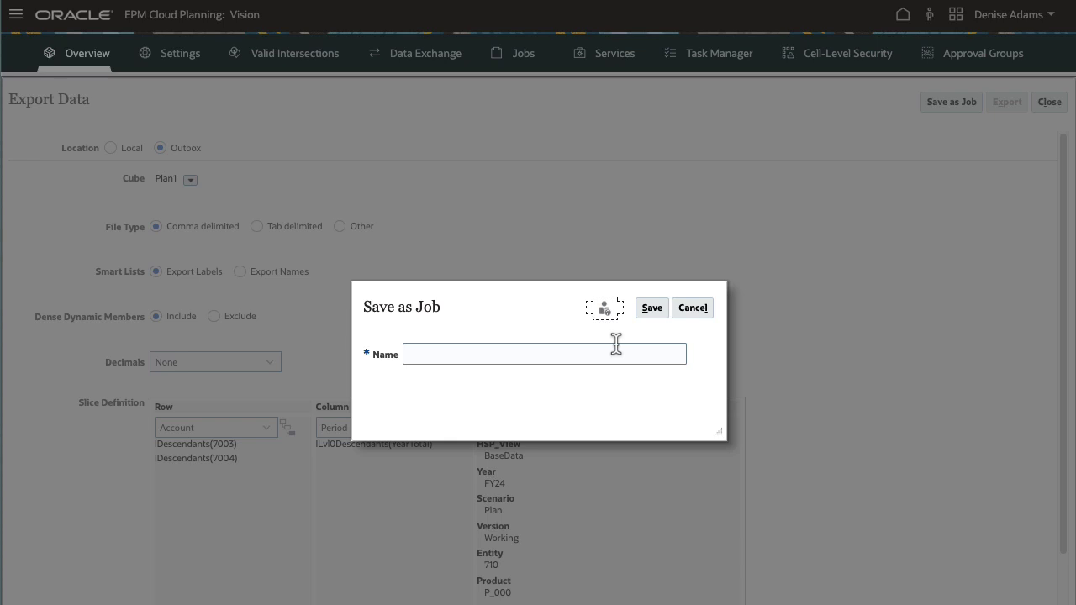
{"action": "type", "text": "CEO Overhead 2024"}
{"action": "left_click", "coordinate": [652, 307]}
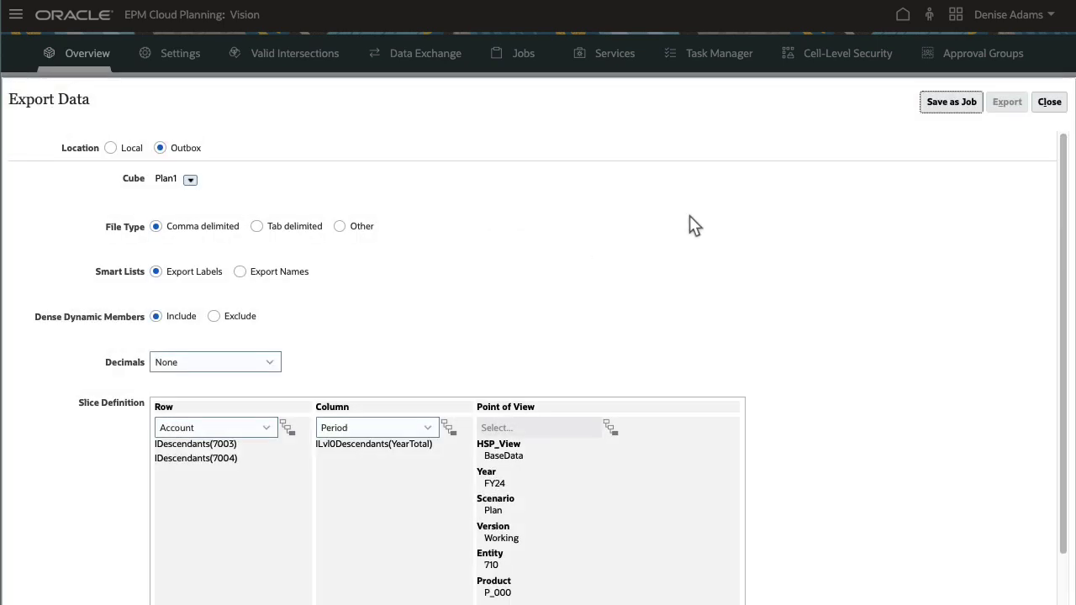
{"action": "left_click", "coordinate": [1051, 102]}
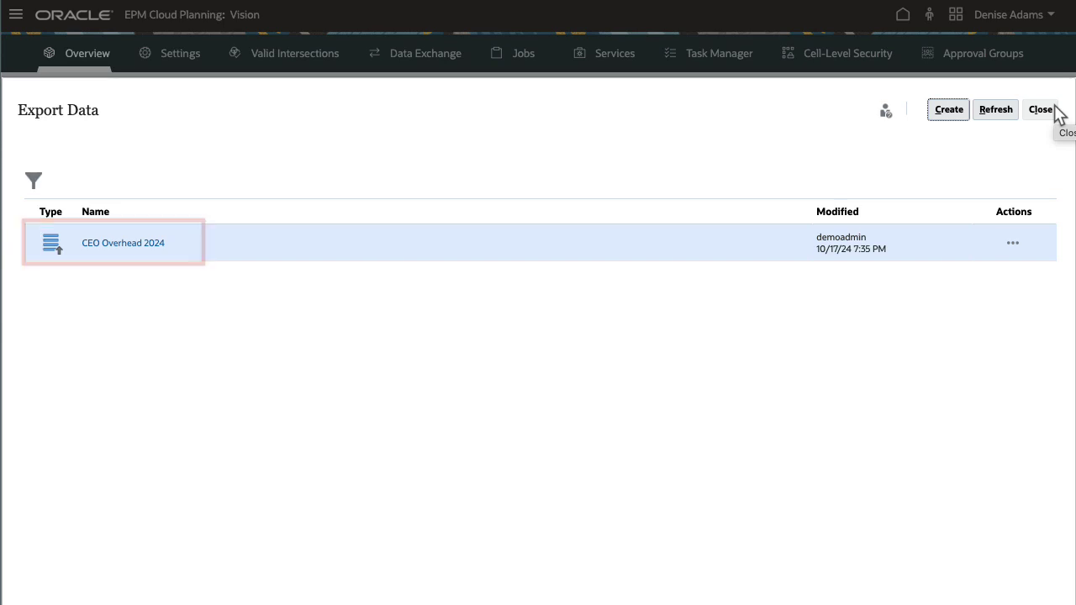
- Submit the CEO Overhead 2024 job and review its completed status in Jobs
{"action": "left_click", "coordinate": [1014, 243]}
{"action": "left_click", "coordinate": [984, 272]}
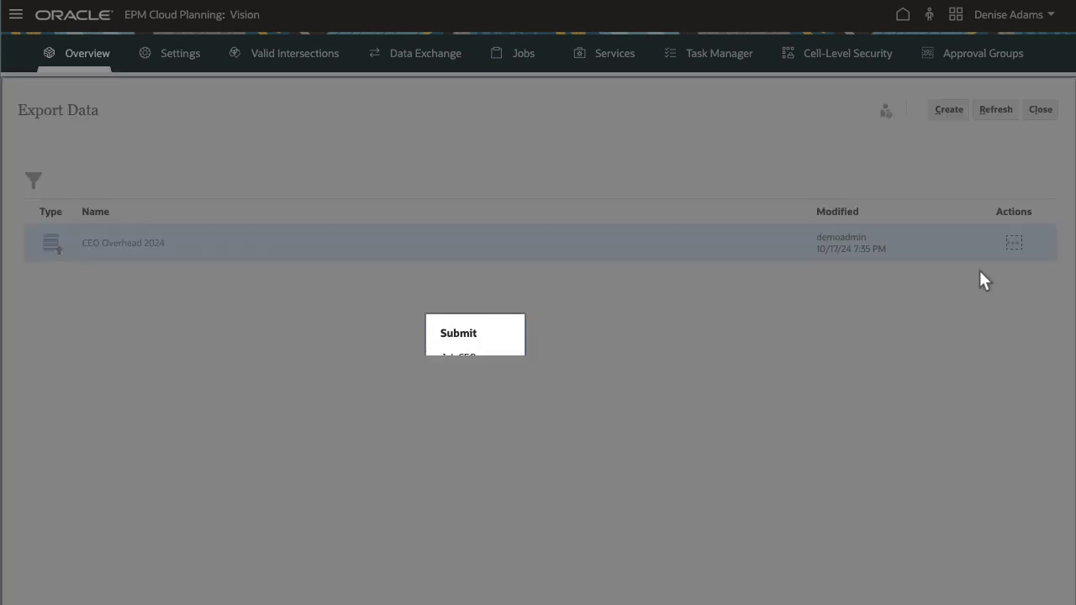
{"action": "left_click", "coordinate": [626, 381]}
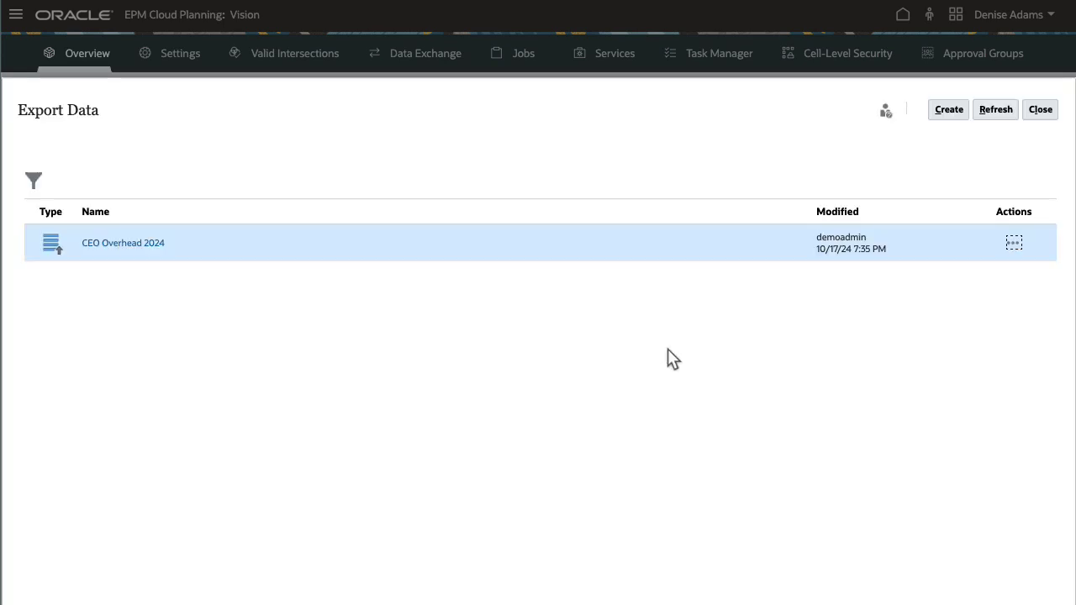
{"action": "left_click", "coordinate": [1040, 110]}
{"action": "left_click", "coordinate": [519, 59]}
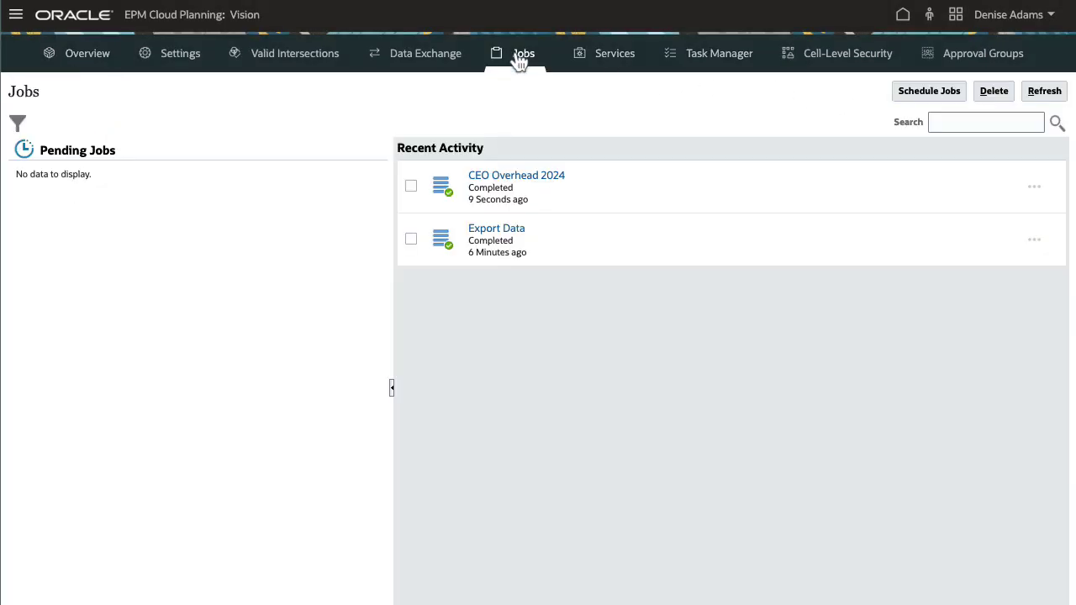
{"action": "left_click", "coordinate": [540, 180]}
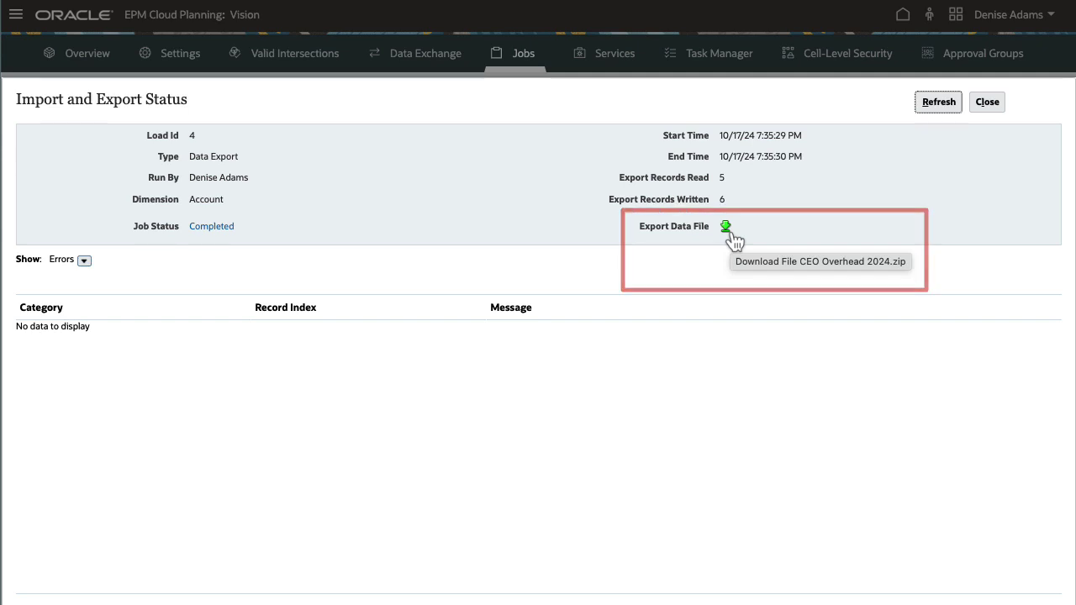
{"action": "left_click", "coordinate": [985, 102]}
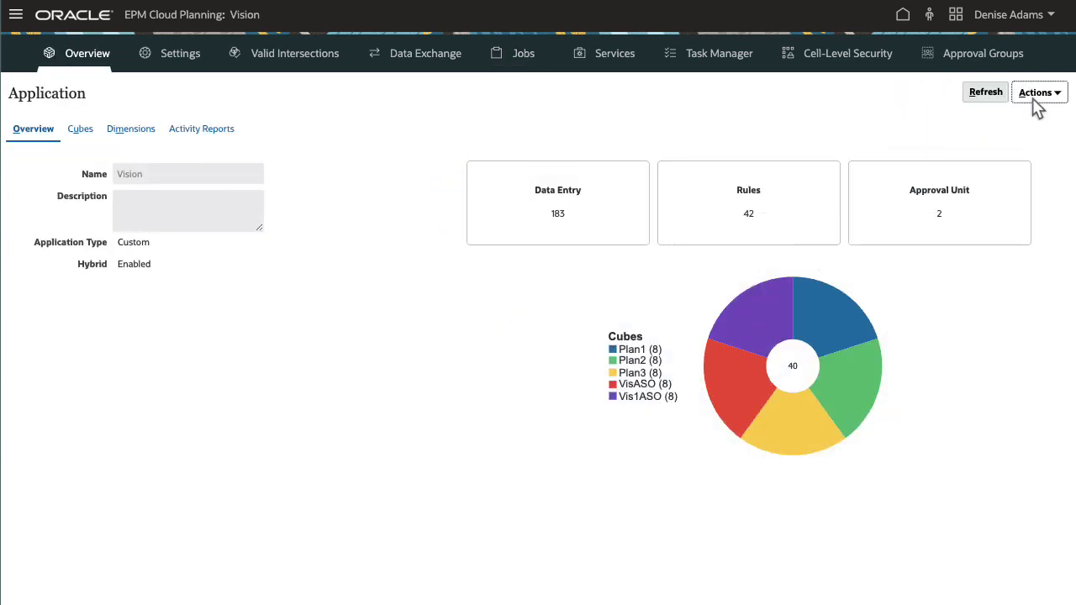
- Open the Inbox/Outbox Explorer and inspect the options for CEO Overhead 2024.zip
{"action": "left_click", "coordinate": [1038, 96]}
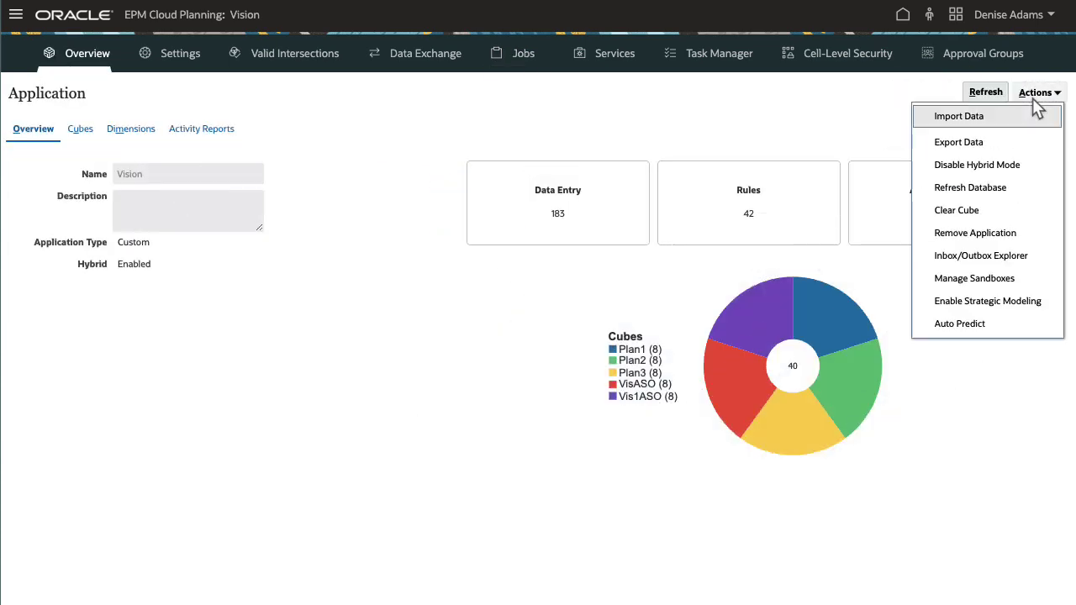
{"action": "left_click", "coordinate": [1014, 249]}
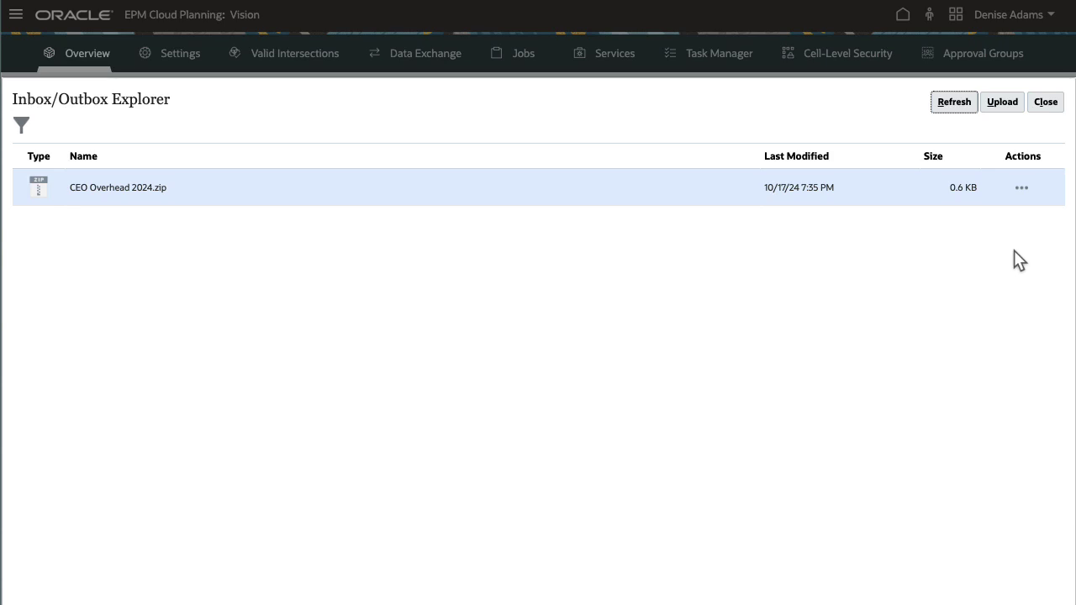
{"action": "left_click", "coordinate": [1021, 190]}
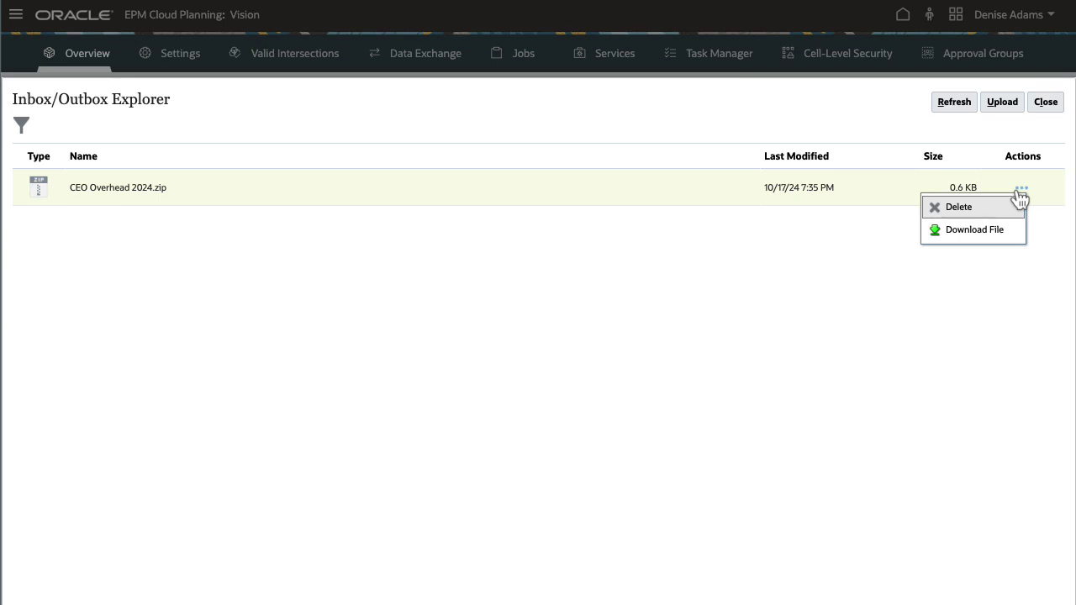
{"action": "left_click", "coordinate": [1050, 202]}
- Upload CEO_Plan2.csv from the computer to the Inbox
{"action": "left_click", "coordinate": [1007, 103]}
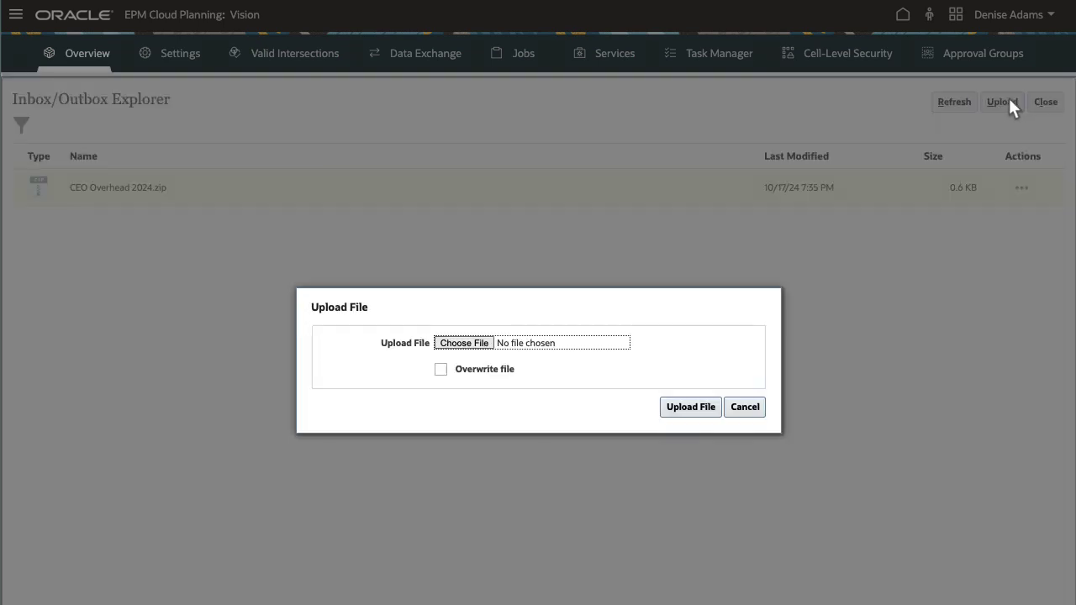
{"action": "left_click", "coordinate": [491, 334]}
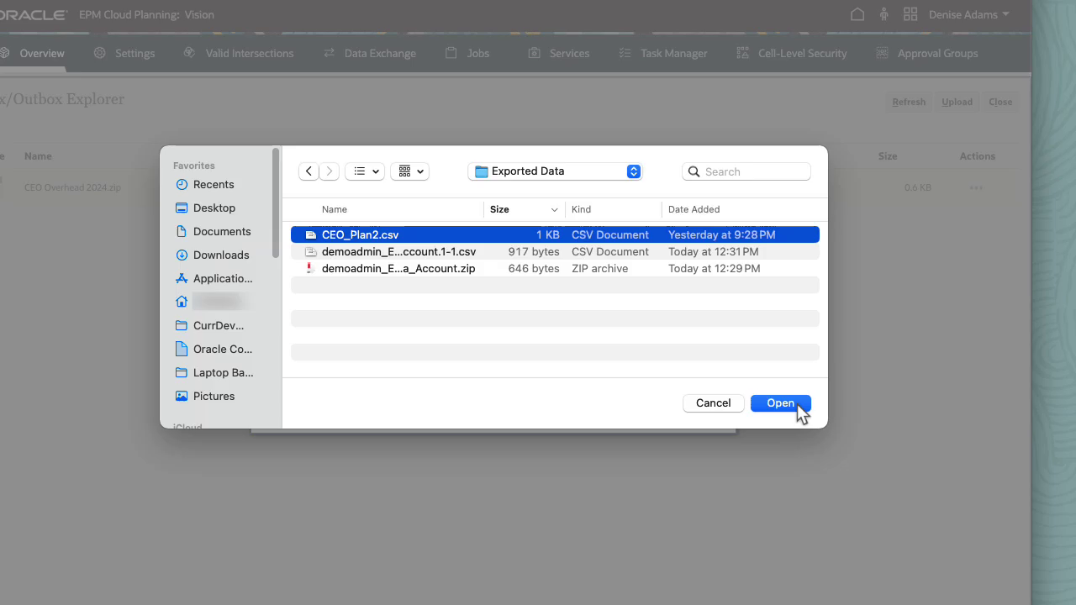
{"action": "left_click", "coordinate": [793, 404]}
{"action": "left_click", "coordinate": [691, 407]}
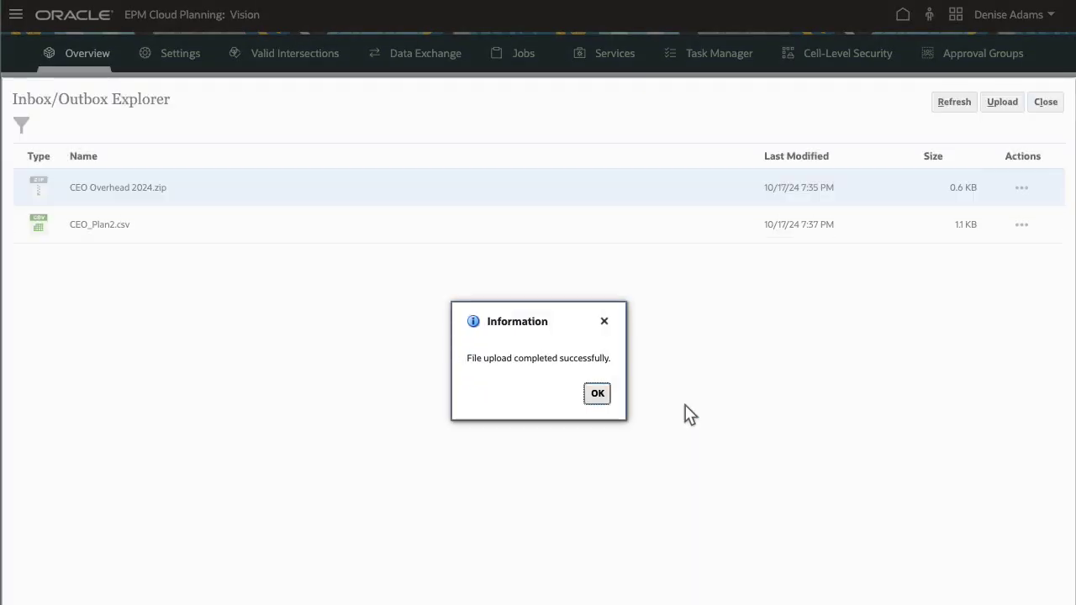
{"action": "left_click", "coordinate": [597, 393]}
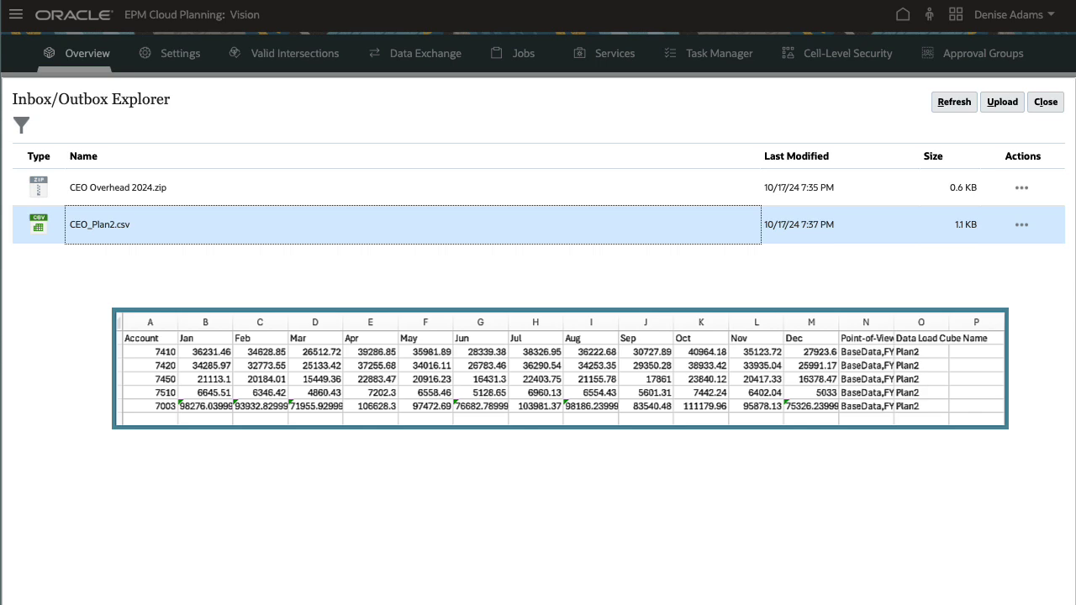
- Close the Inbox explorer and create a new comma-delimited import via Actions > Import Data
{"action": "left_click", "coordinate": [1045, 103]}
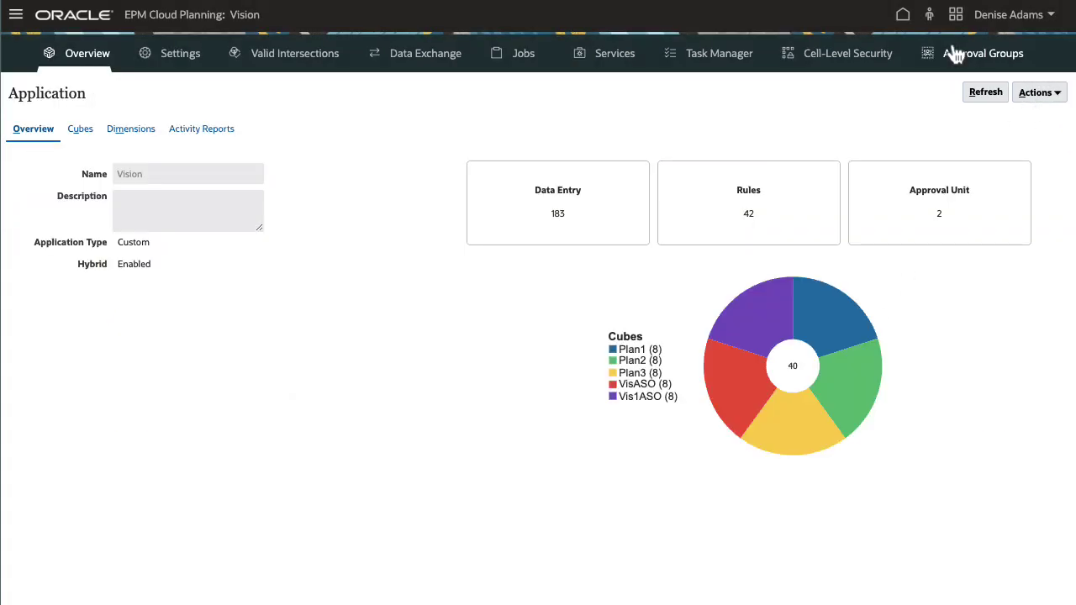
{"action": "left_click", "coordinate": [905, 15]}
{"action": "left_click", "coordinate": [912, 108]}
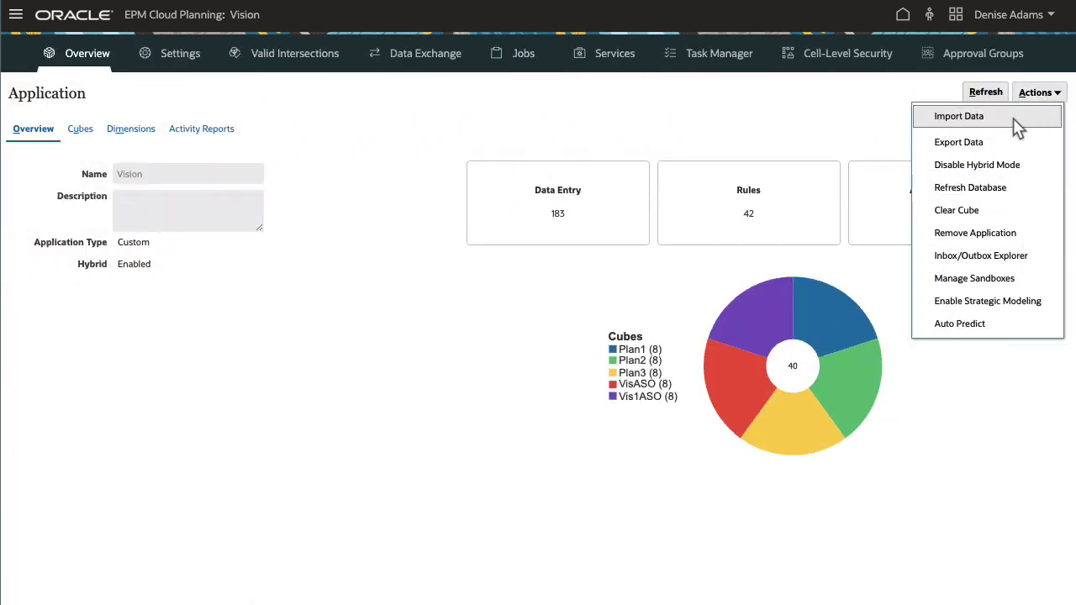
{"action": "left_click", "coordinate": [1013, 116]}
{"action": "left_click", "coordinate": [947, 109]}
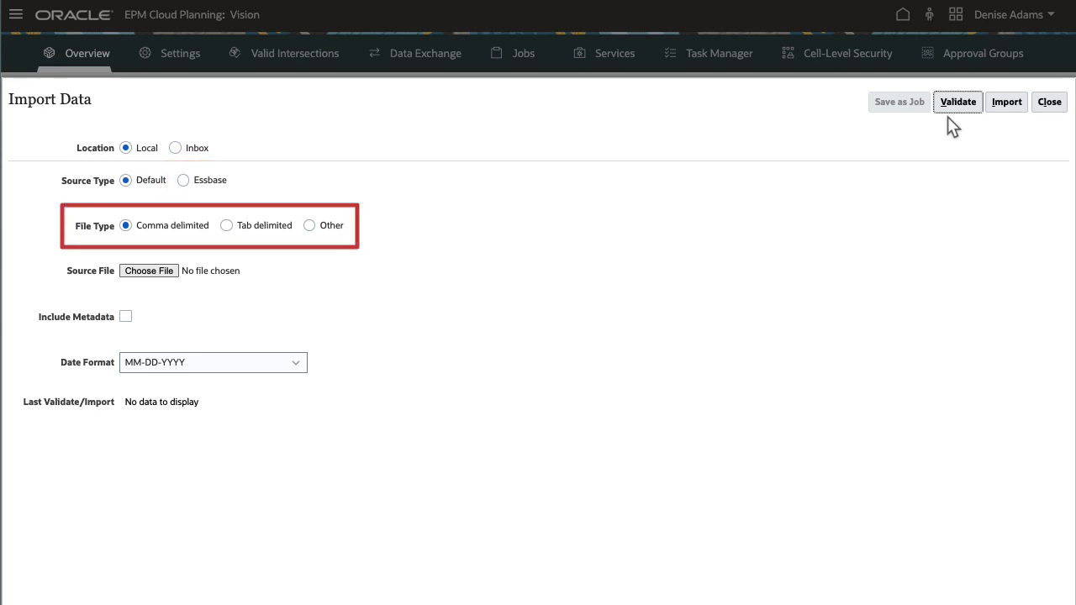
- Choose CEO_Plan2.csv as the source, tick Include Metadata, and submit validation
{"action": "left_click", "coordinate": [147, 273]}
{"action": "left_click", "coordinate": [446, 212]}
{"action": "left_click", "coordinate": [826, 429]}
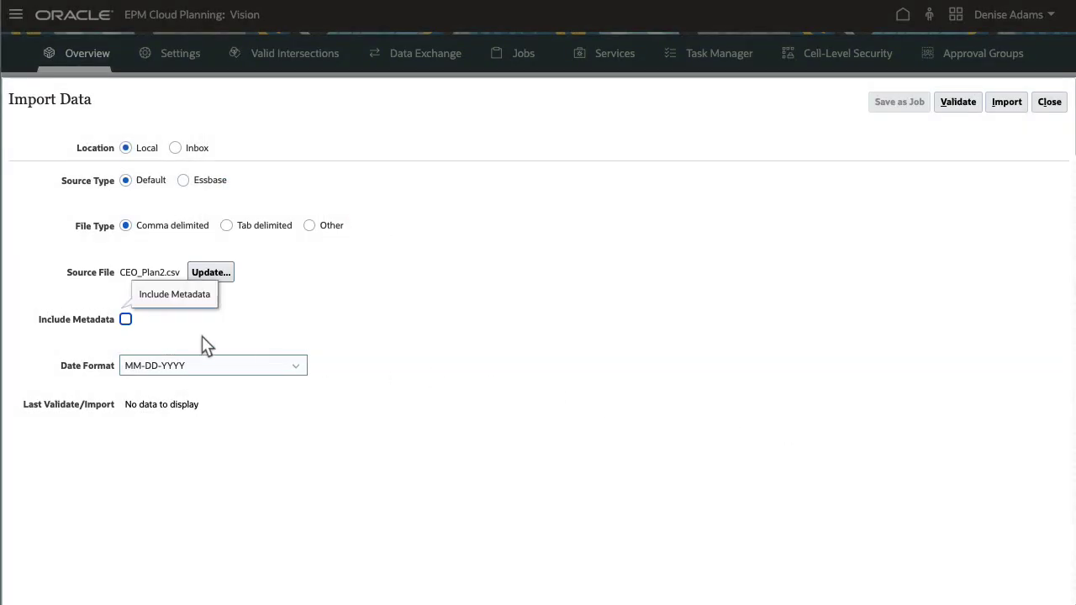
{"action": "left_click", "coordinate": [126, 323]}
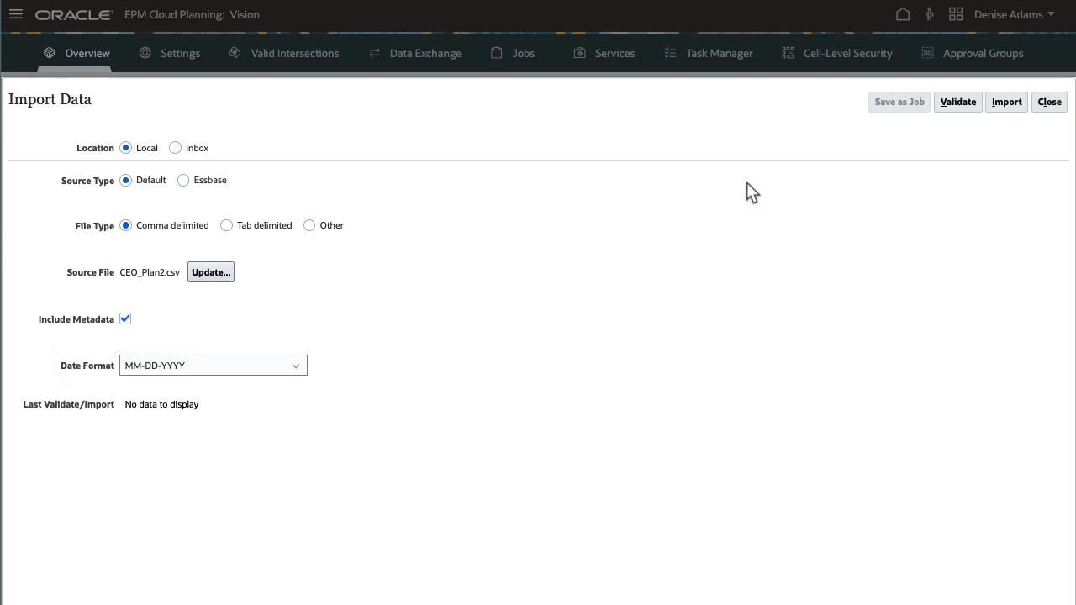
{"action": "left_click", "coordinate": [969, 107]}
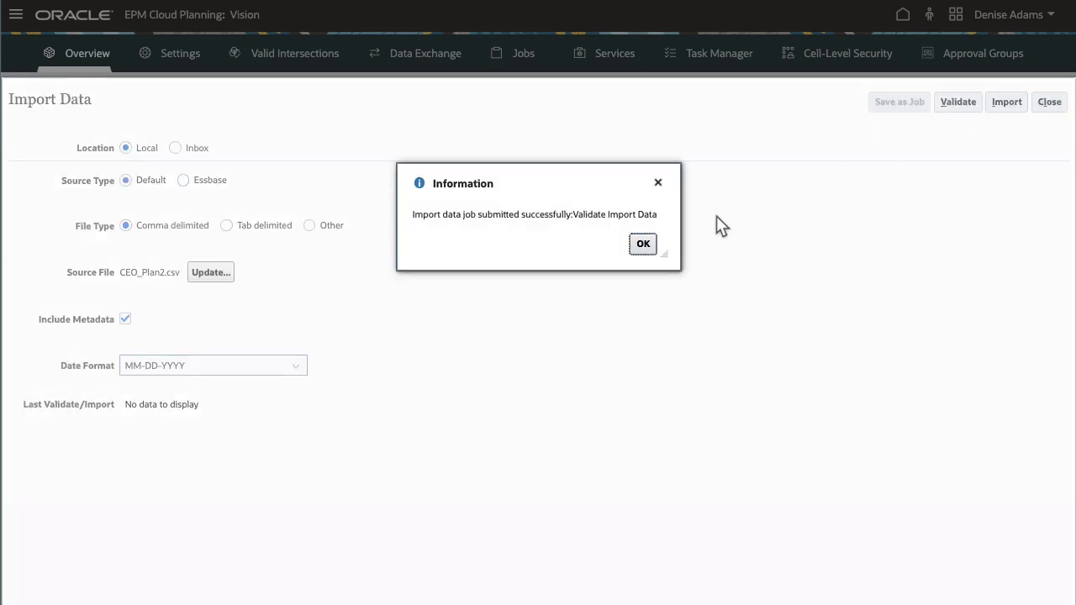
{"action": "left_click", "coordinate": [635, 249]}
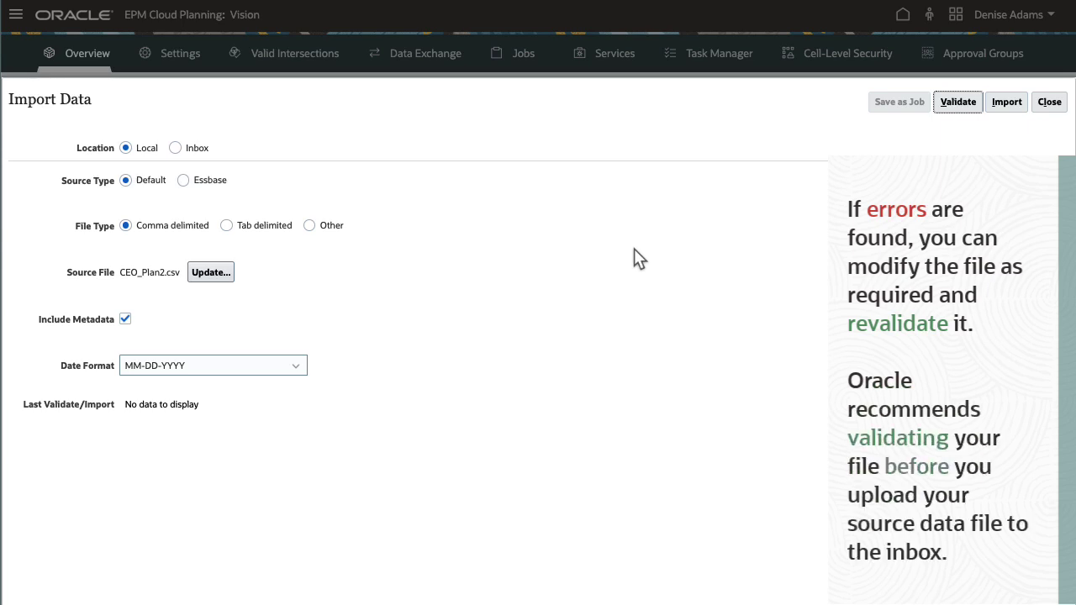
- Confirm the Validate Import Data job read 5 records with none rejected
{"action": "left_click", "coordinate": [1050, 104]}
{"action": "left_click", "coordinate": [1043, 109]}
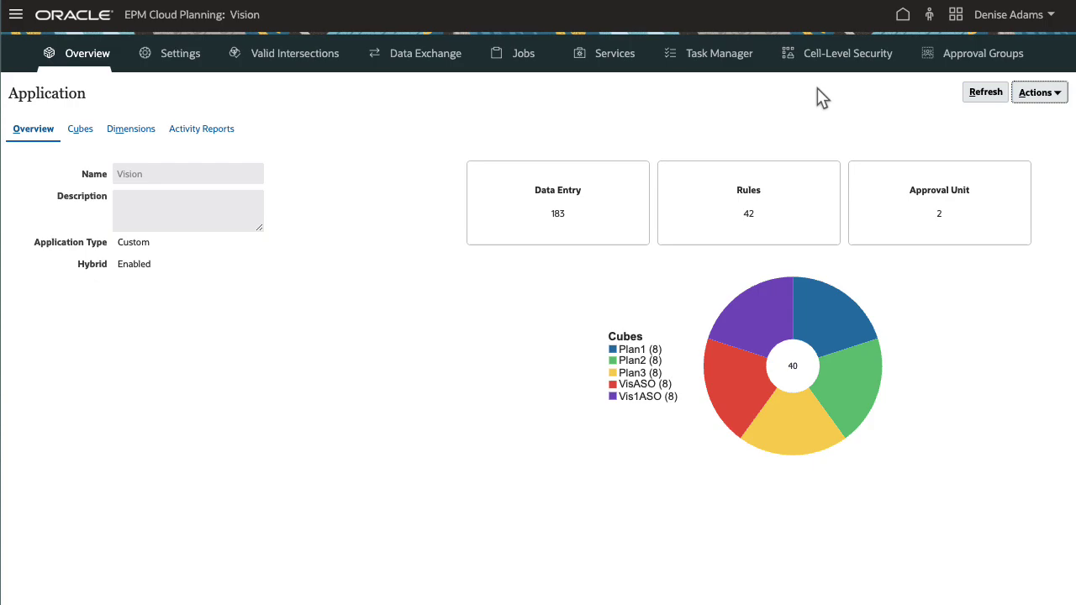
{"action": "left_click", "coordinate": [525, 70]}
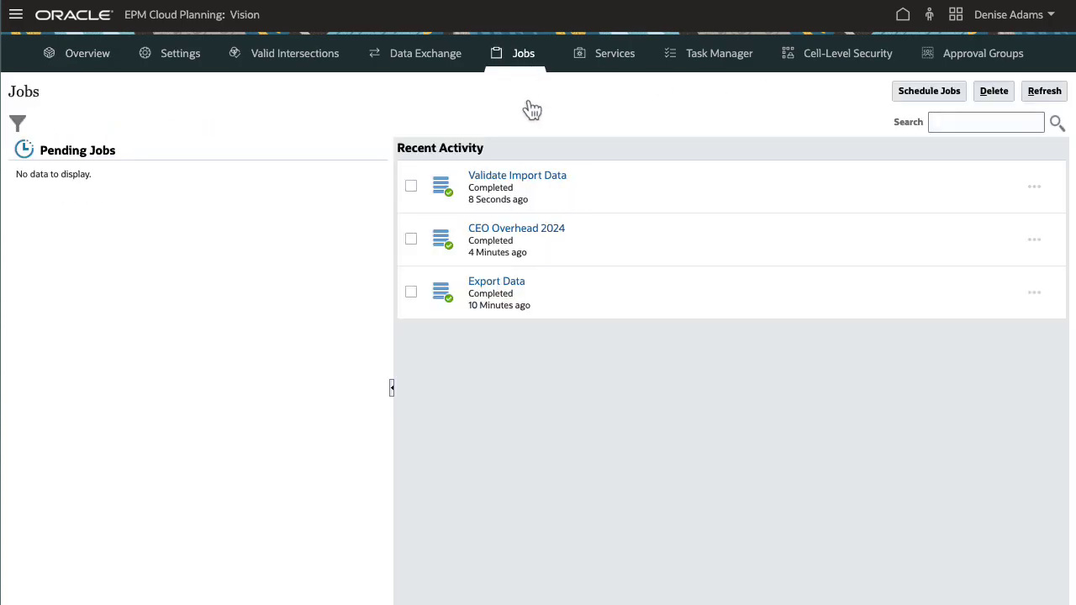
{"action": "left_click", "coordinate": [543, 178]}
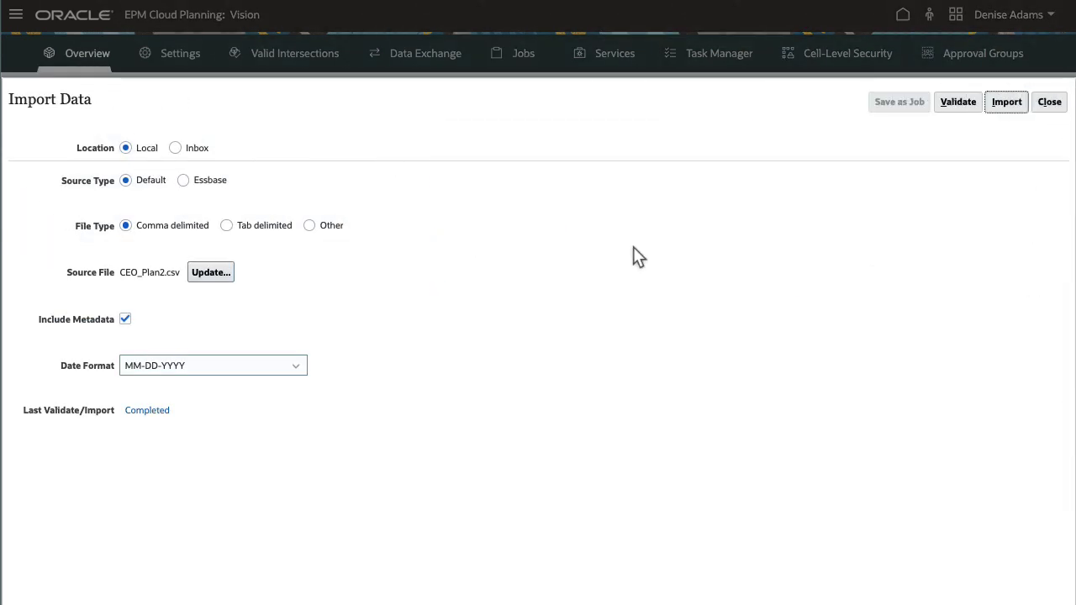
- Import CEO_Plan2.csv into Plan2 and close the import form
{"action": "left_click", "coordinate": [1007, 102]}
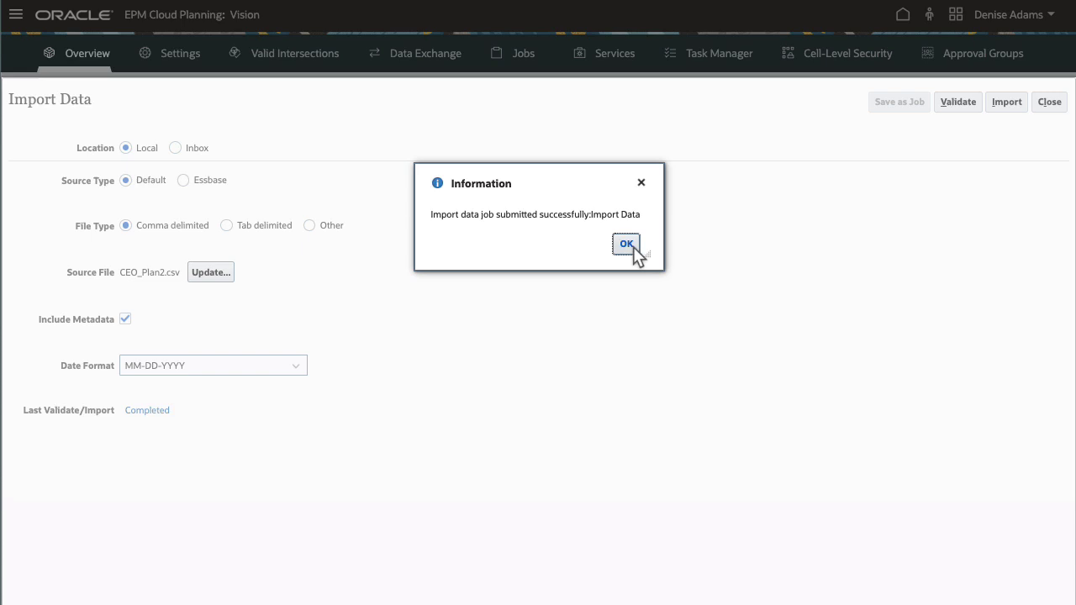
{"action": "left_click", "coordinate": [626, 244]}
{"action": "left_click", "coordinate": [1048, 104]}
- Verify the CEO_Plan2.csv import shows Completed in Recent Activity, then reopen Import Data
{"action": "left_click", "coordinate": [1043, 112]}
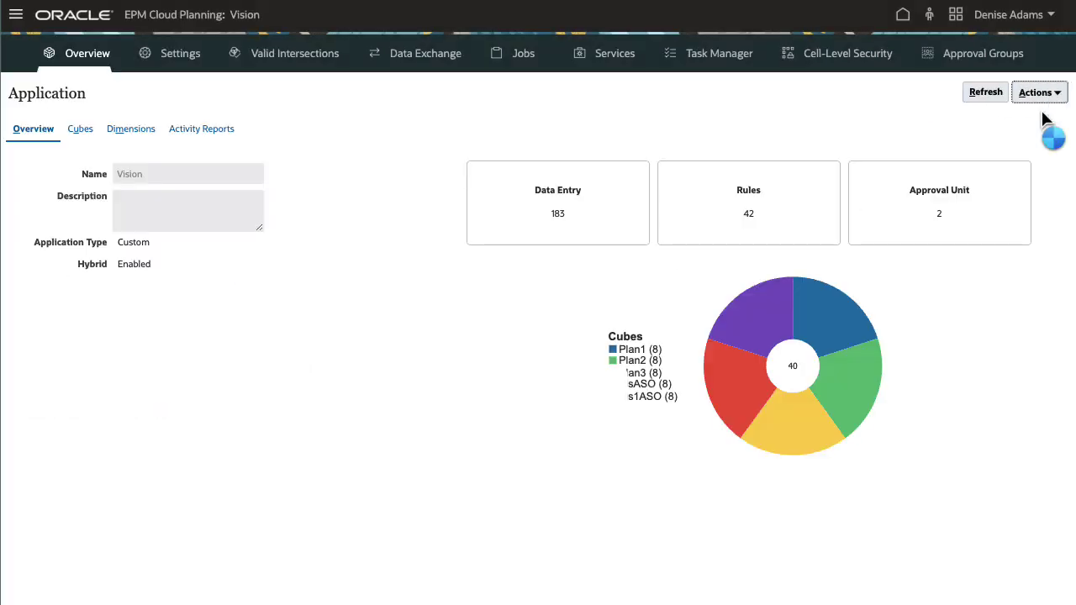
{"action": "left_click", "coordinate": [526, 56]}
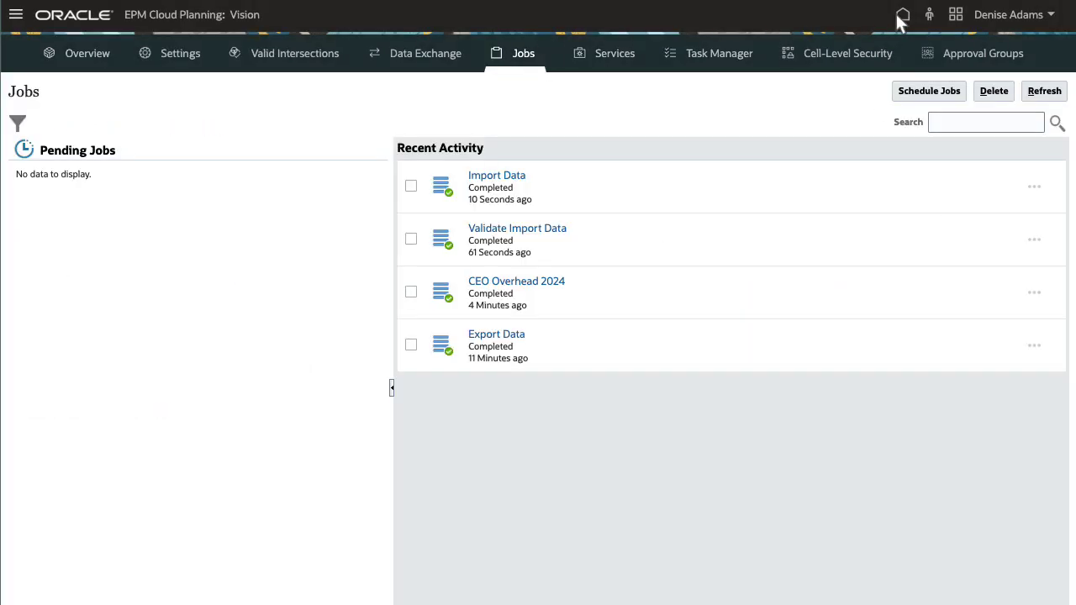
{"action": "left_click", "coordinate": [901, 15]}
{"action": "left_click", "coordinate": [895, 112]}
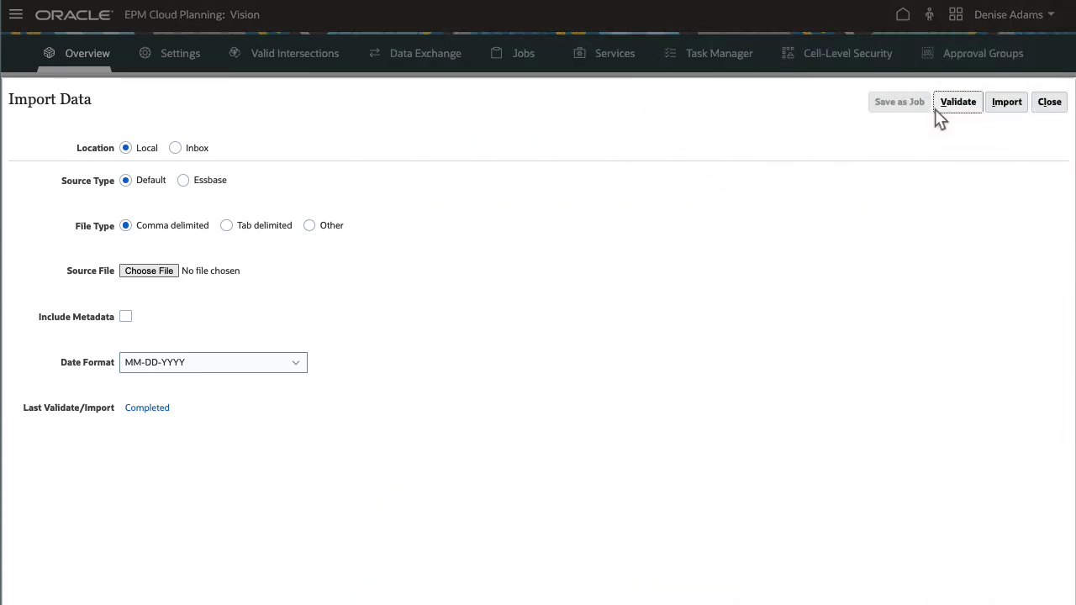
- Set the import source to the Inbox file CEO_Plan2.csv with metadata included
{"action": "left_click", "coordinate": [175, 149]}
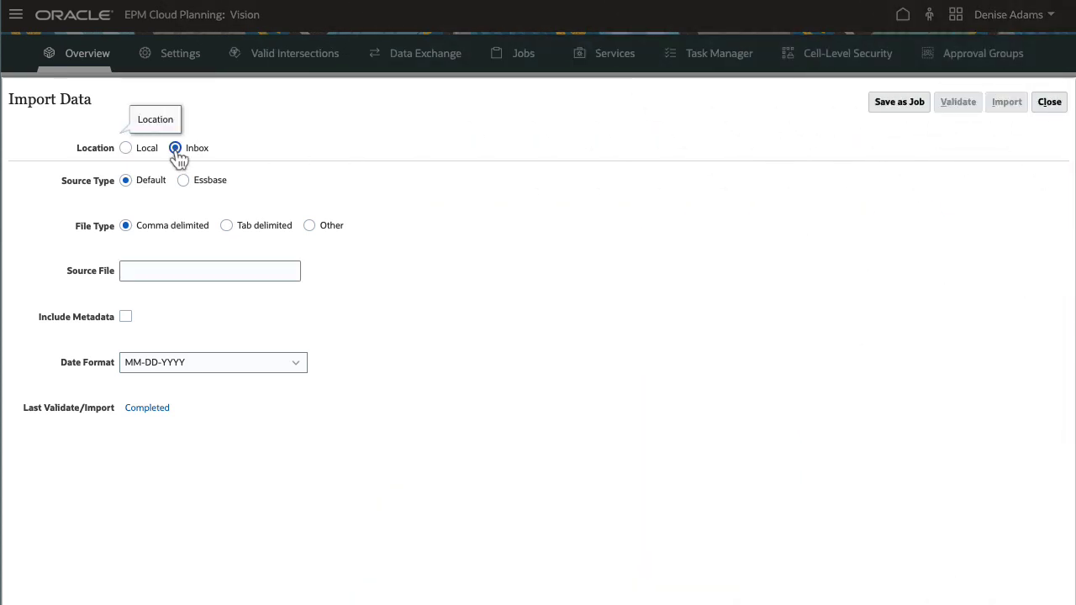
{"action": "left_click", "coordinate": [228, 271]}
{"action": "type", "text": "CEO_Plan2.csv"}
{"action": "left_click", "coordinate": [125, 316]}
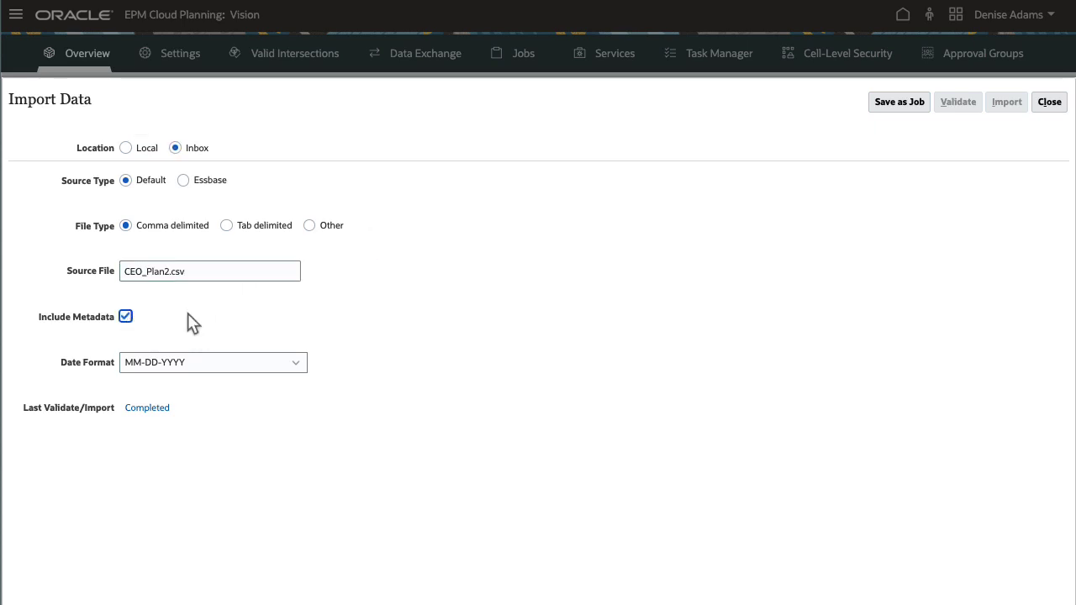
- Save these import settings as the job ImportCEOOverheadPlan2
{"action": "left_click", "coordinate": [905, 105]}
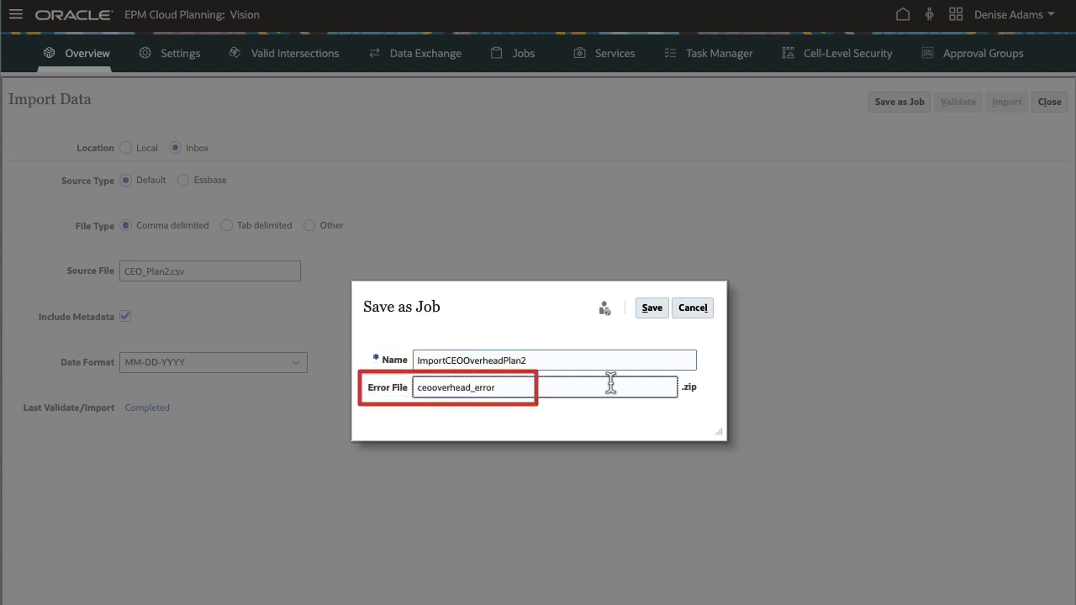
{"action": "left_click", "coordinate": [653, 308]}
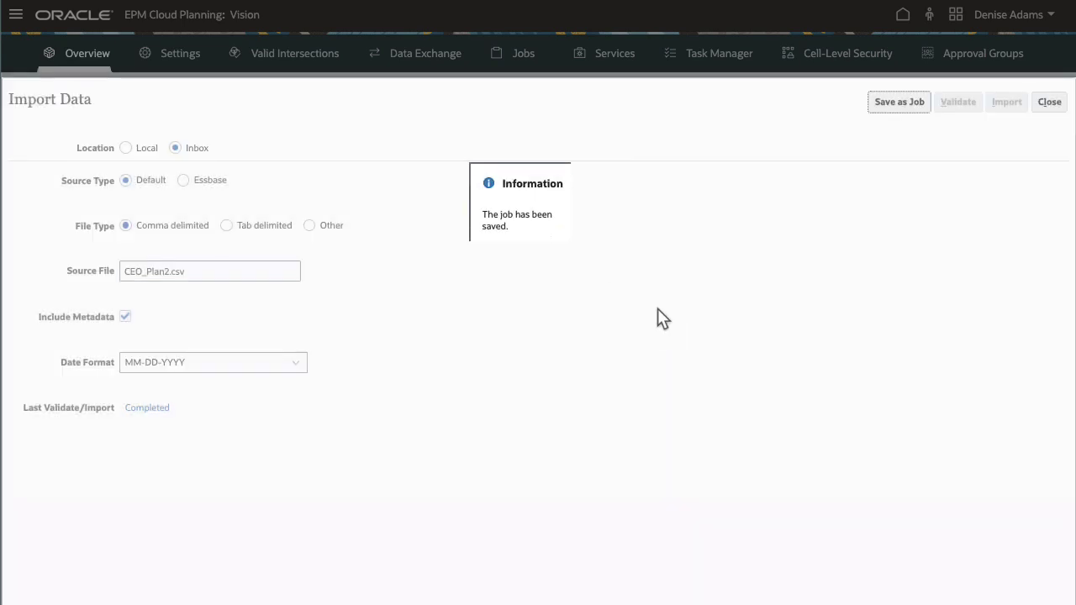
{"action": "left_click", "coordinate": [571, 244]}
- Submit the saved ImportCEOOverheadPlan2 import job to run it
{"action": "left_click", "coordinate": [1050, 102]}
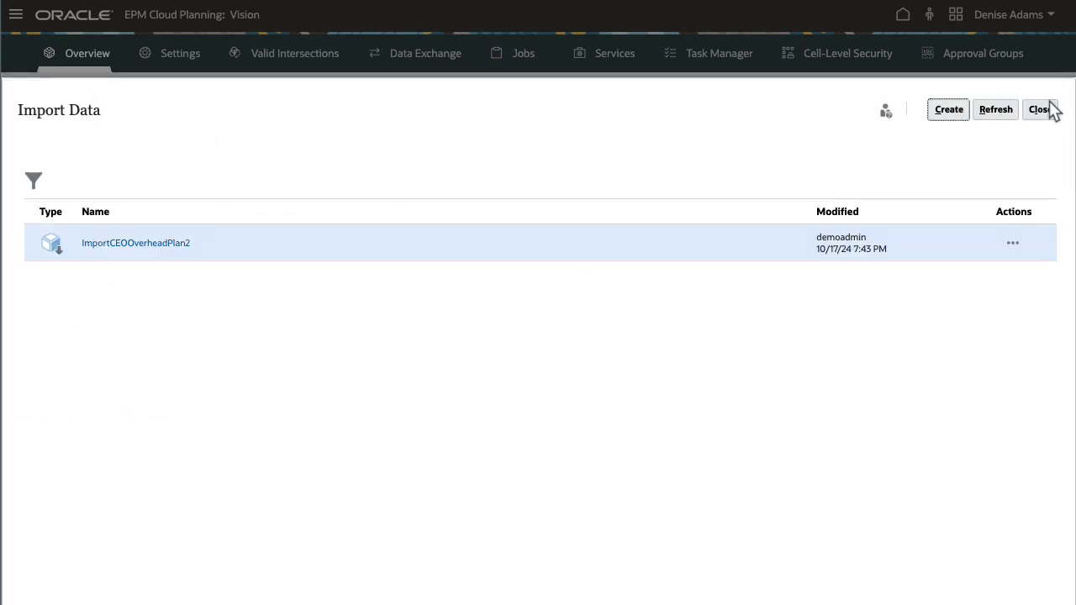
{"action": "left_click", "coordinate": [1014, 243]}
{"action": "left_click", "coordinate": [974, 274]}
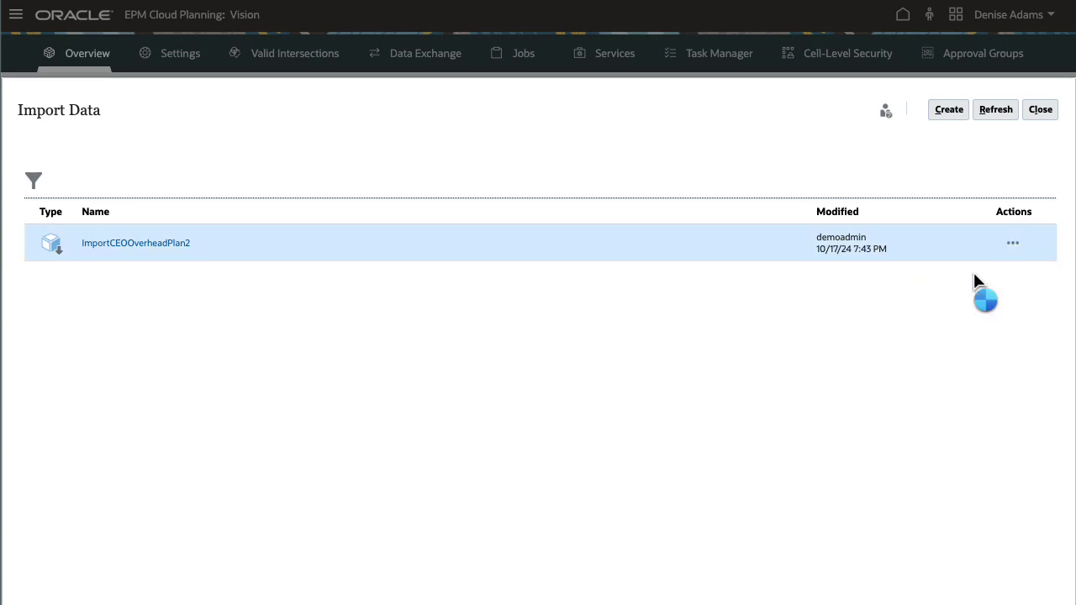
{"action": "left_click", "coordinate": [636, 383]}
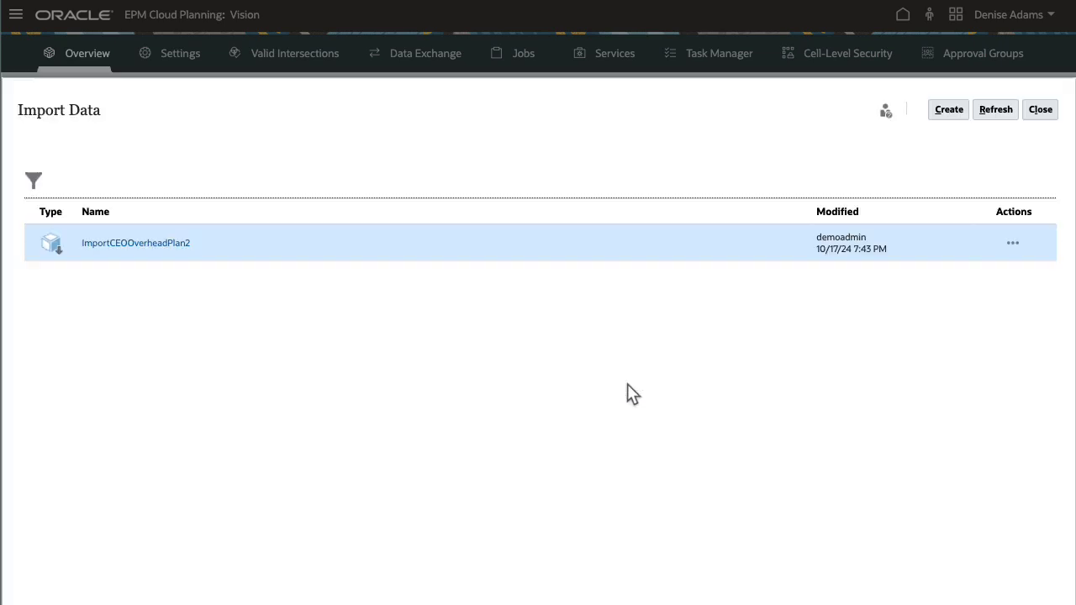
- Check the ImportCEOOverheadPlan2 job status: 5 records processed, 0 rejected
{"action": "left_click", "coordinate": [1043, 110]}
{"action": "left_click", "coordinate": [520, 61]}
{"action": "left_click", "coordinate": [566, 174]}
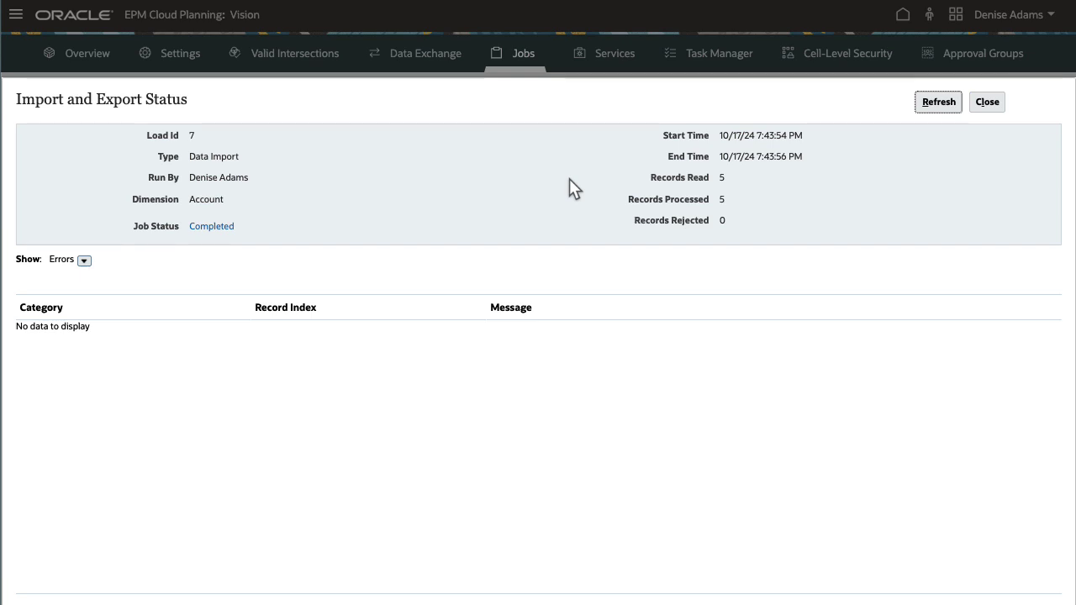
- Return home and open the CEO Overhead Plan2 form showing the imported FY24 figures
{"action": "left_click", "coordinate": [993, 103]}
{"action": "left_click", "coordinate": [903, 19]}
{"action": "left_click", "coordinate": [906, 101]}
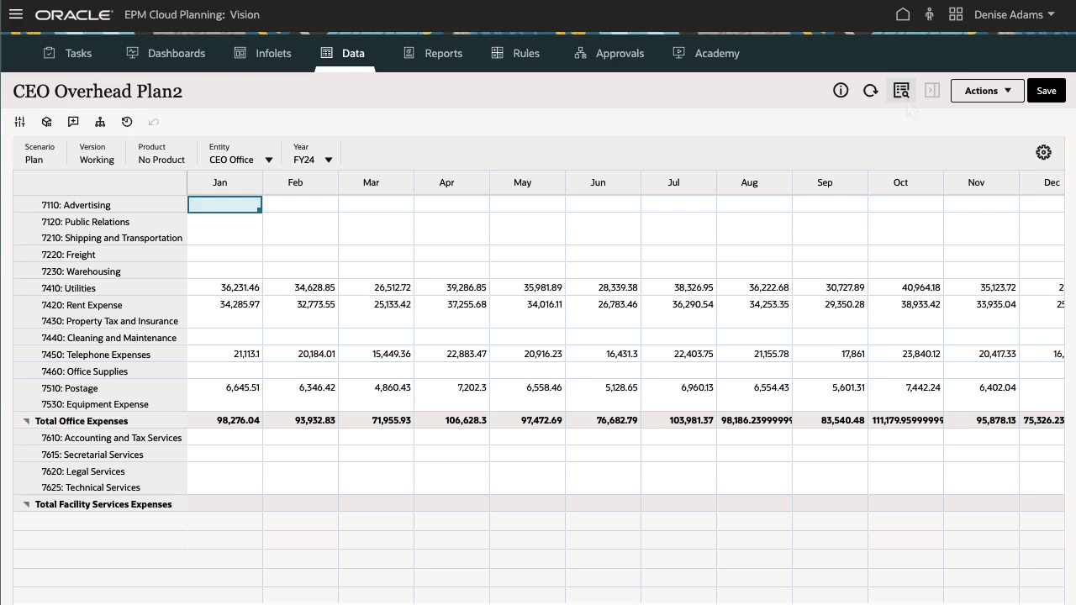